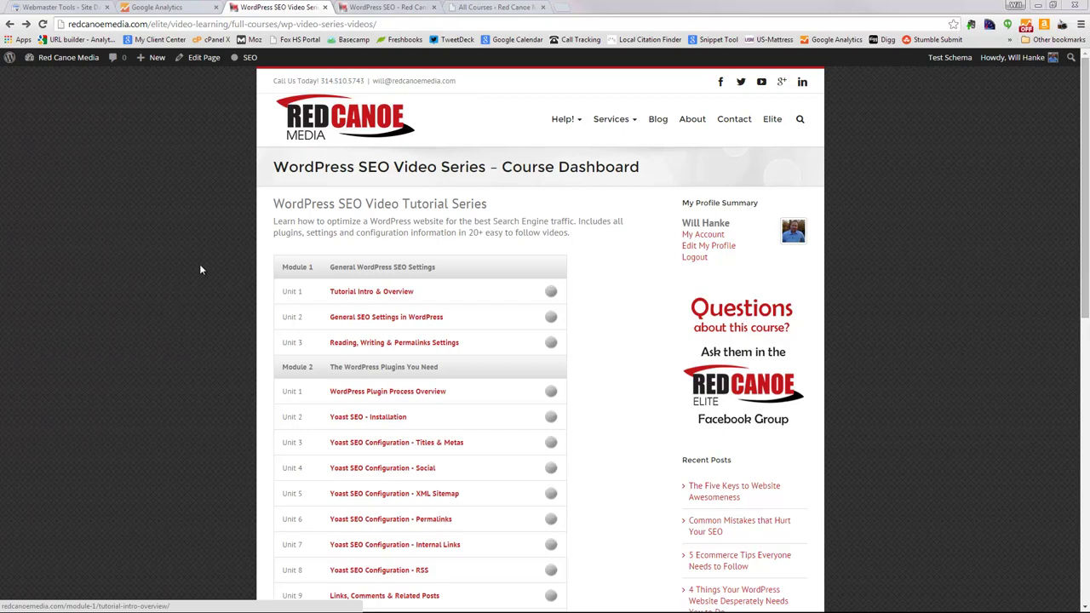
{"action": "left_click", "coordinate": [383, 9]}
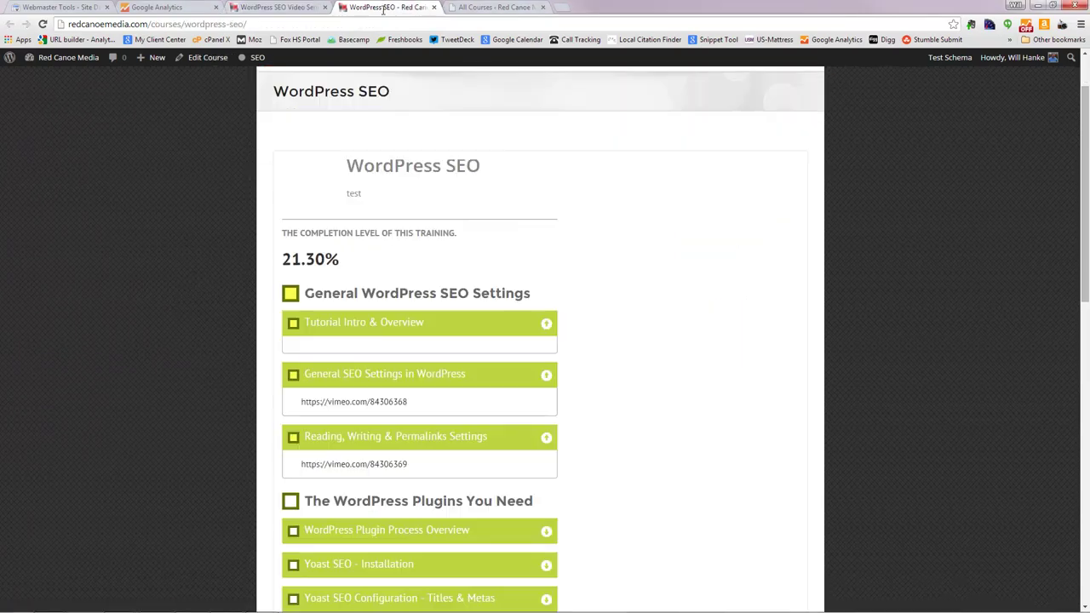
{"action": "scroll", "coordinate": [146, 318], "scroll_direction": "up", "scroll_amount": 1}
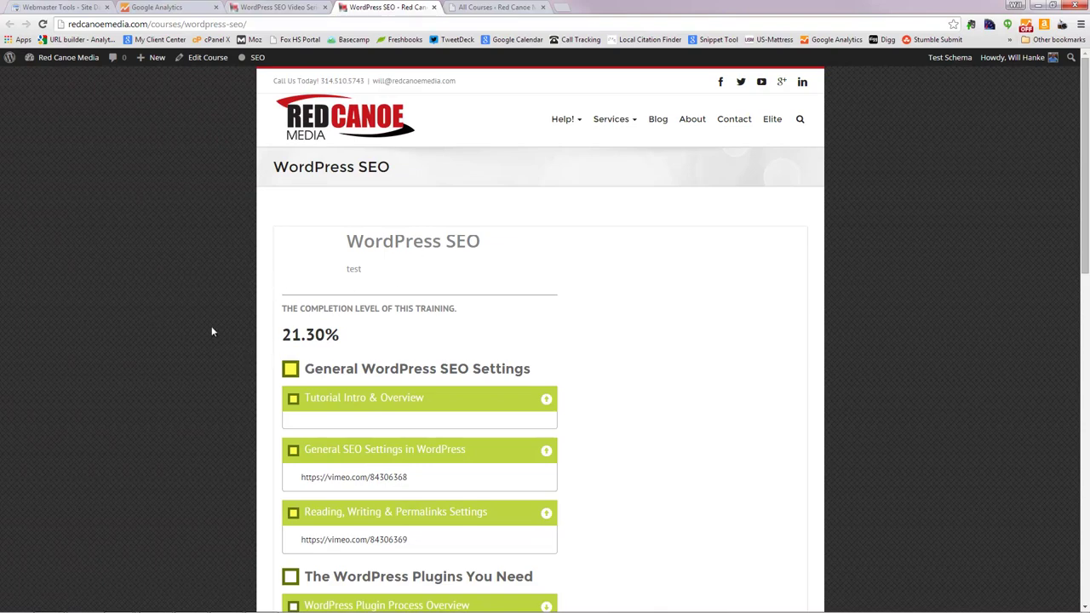
{"action": "scroll", "coordinate": [212, 332], "scroll_direction": "down", "scroll_amount": 2}
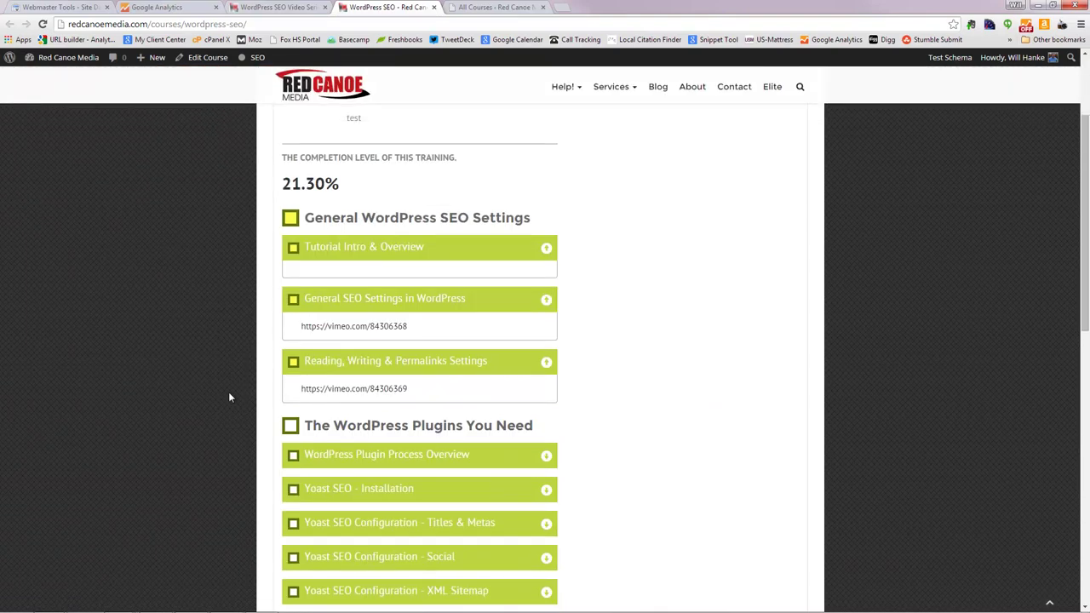
{"action": "scroll", "coordinate": [228, 398], "scroll_direction": "down", "scroll_amount": 2}
{"action": "scroll", "coordinate": [228, 397], "scroll_direction": "up", "scroll_amount": 2}
{"action": "left_click", "coordinate": [352, 304]}
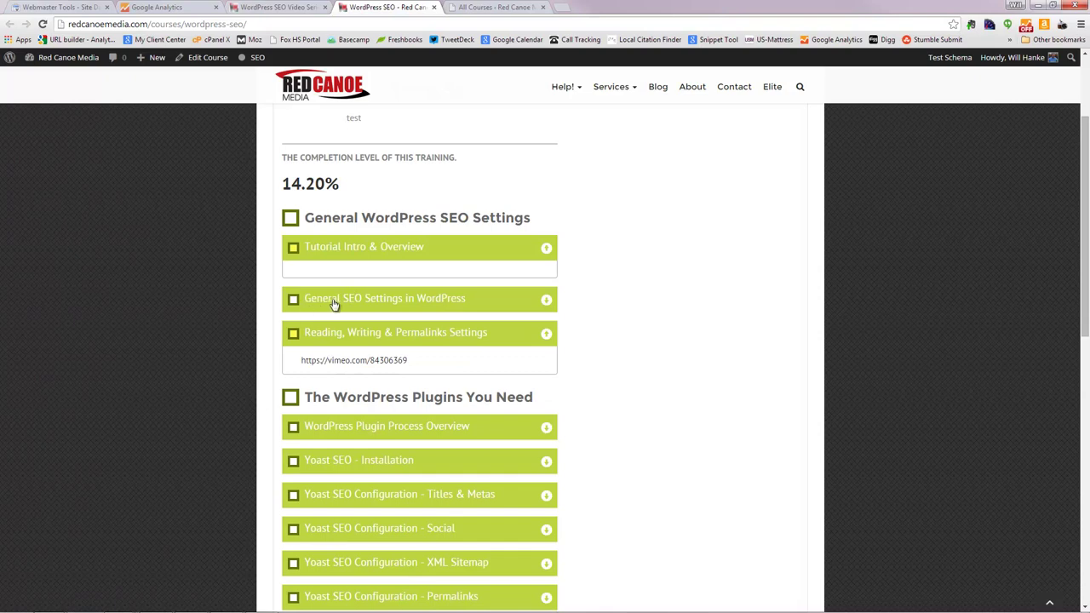
{"action": "left_click", "coordinate": [374, 304]}
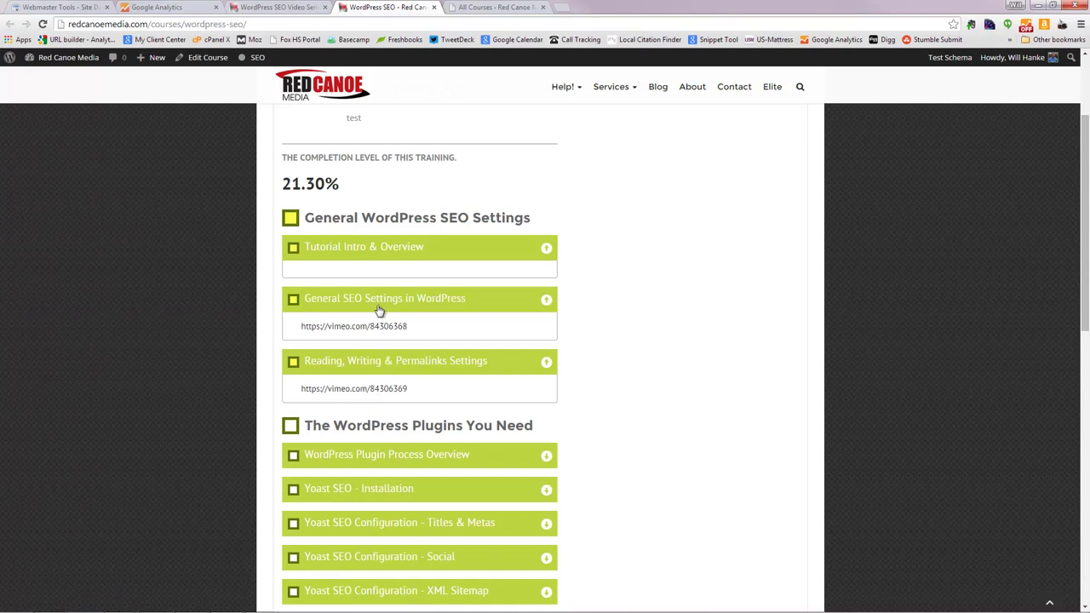
{"action": "left_click", "coordinate": [356, 298]}
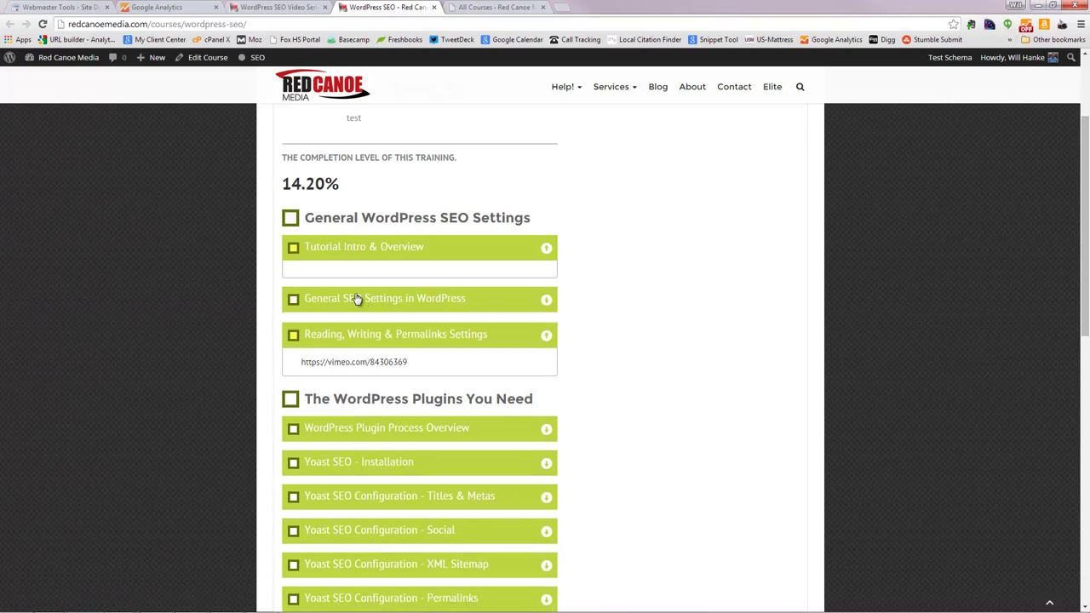
{"action": "left_click", "coordinate": [293, 302]}
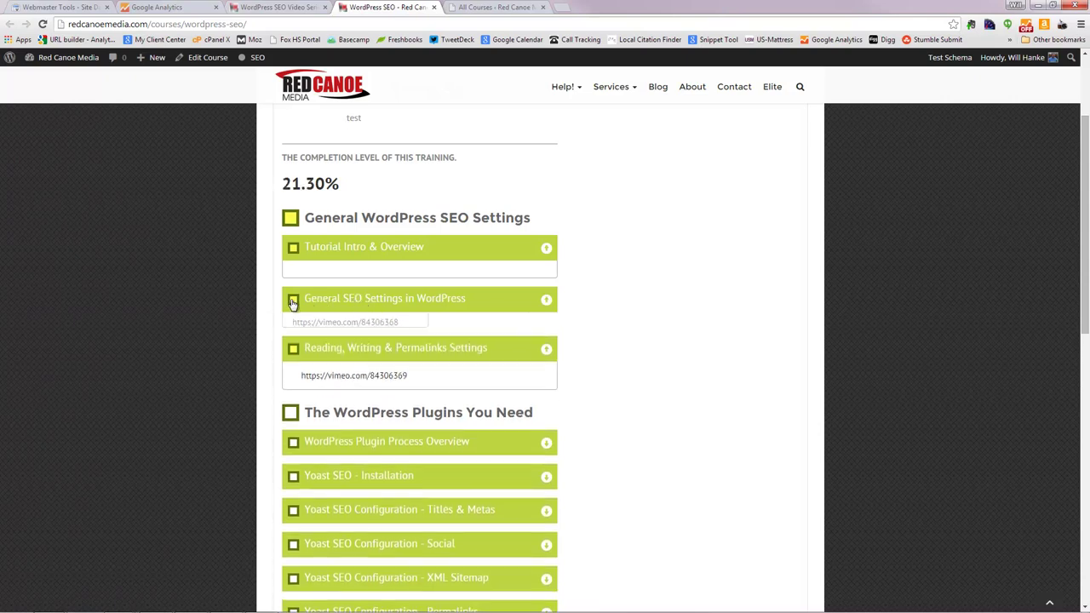
{"action": "left_click", "coordinate": [293, 302]}
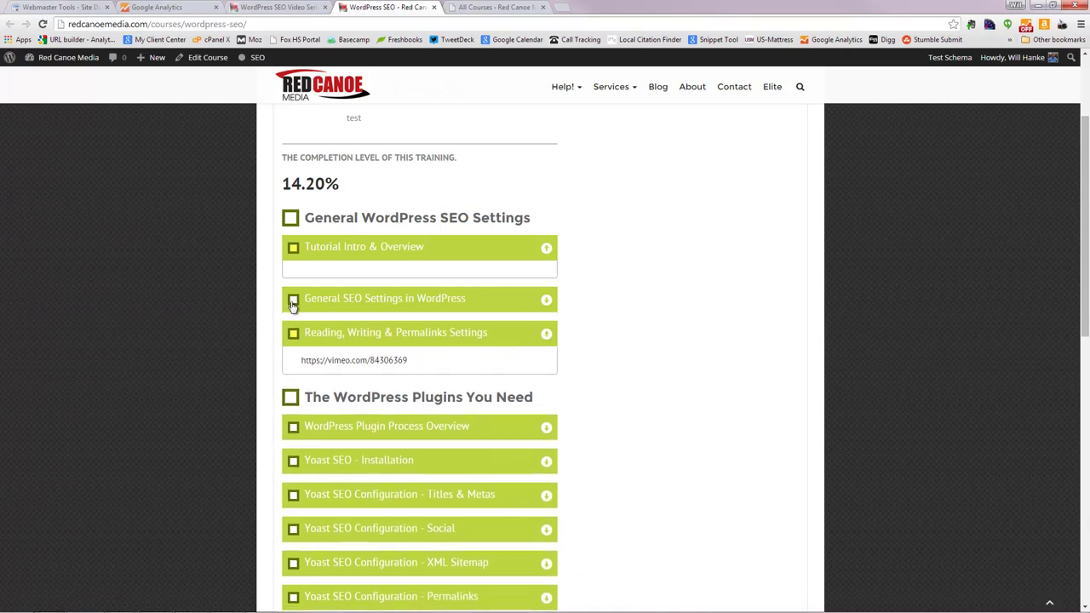
{"action": "left_click", "coordinate": [331, 308]}
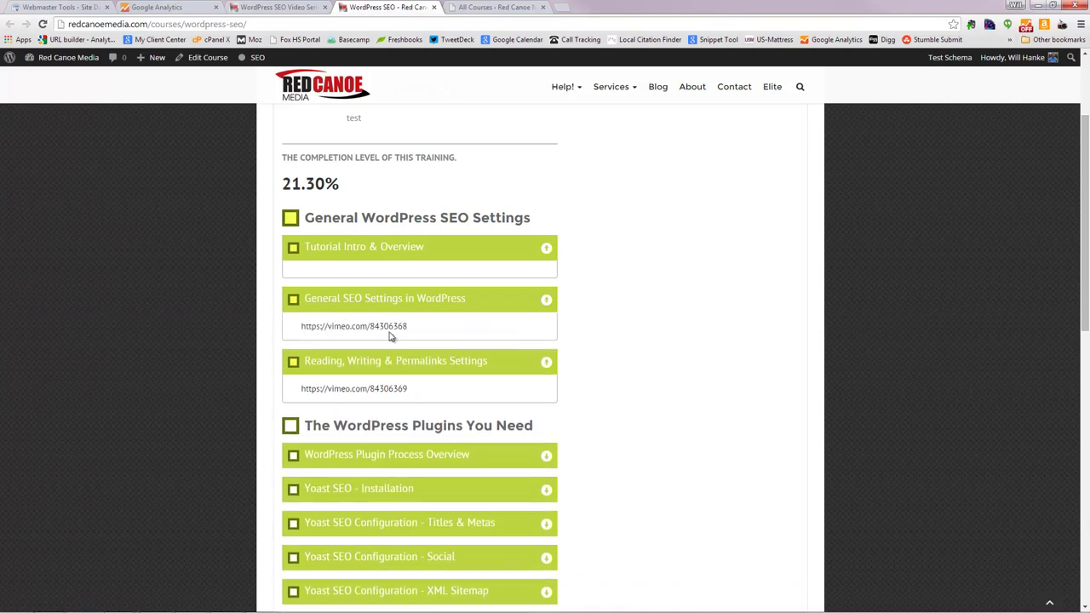
Step: Select the lesson's Vimeo video link and scroll through the lesson page
{"action": "left_click_drag", "start_coordinate": [409, 326], "coordinate": [299, 330]}
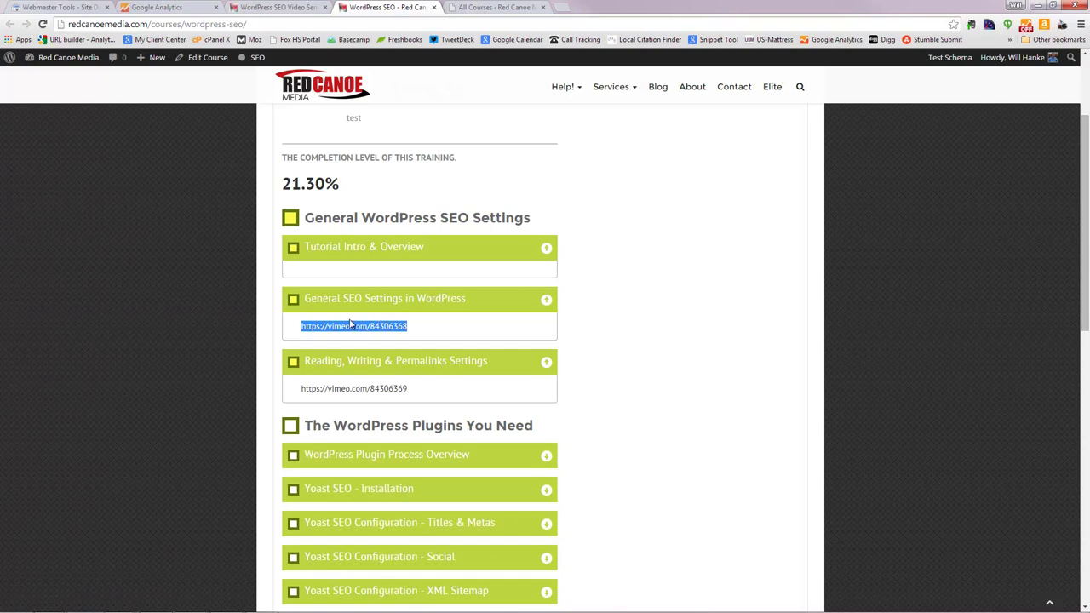
{"action": "scroll", "coordinate": [379, 358], "scroll_direction": "down", "scroll_amount": 3}
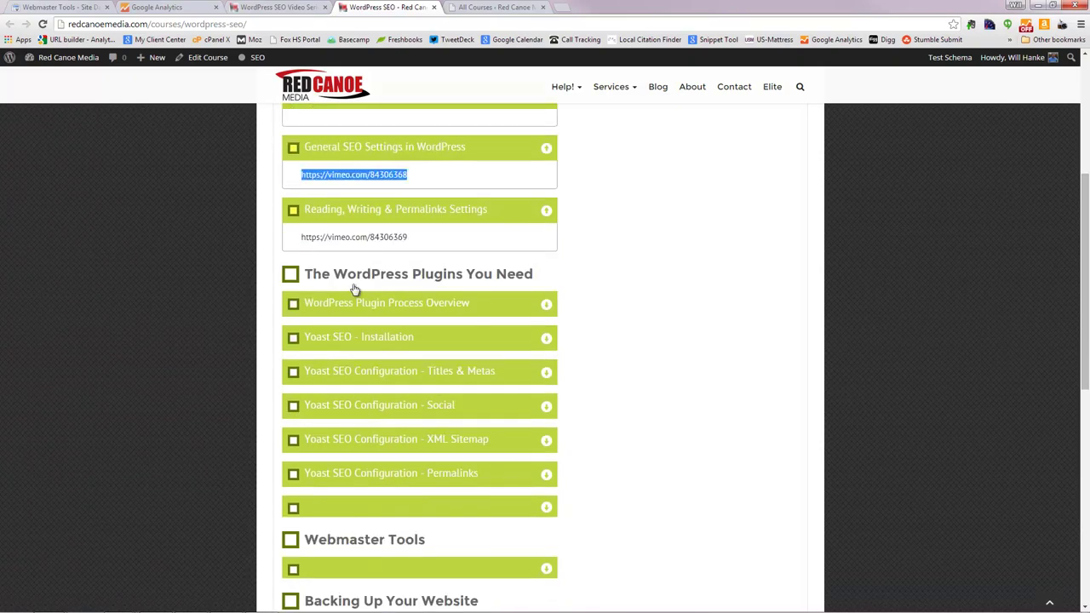
{"action": "scroll", "coordinate": [405, 341], "scroll_direction": "down", "scroll_amount": 1}
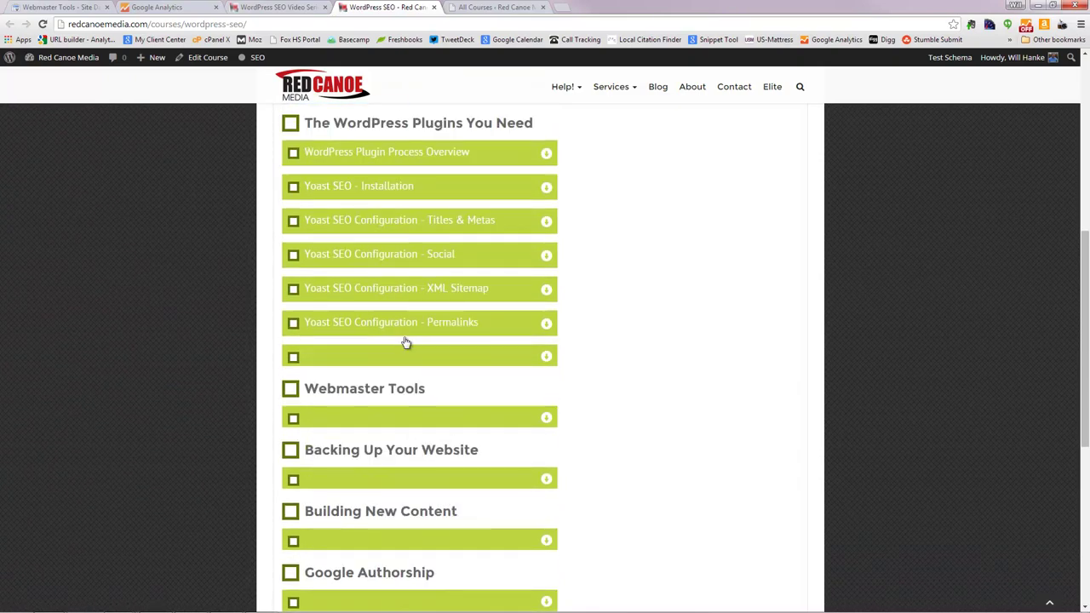
{"action": "scroll", "coordinate": [404, 334], "scroll_direction": "up", "scroll_amount": 3}
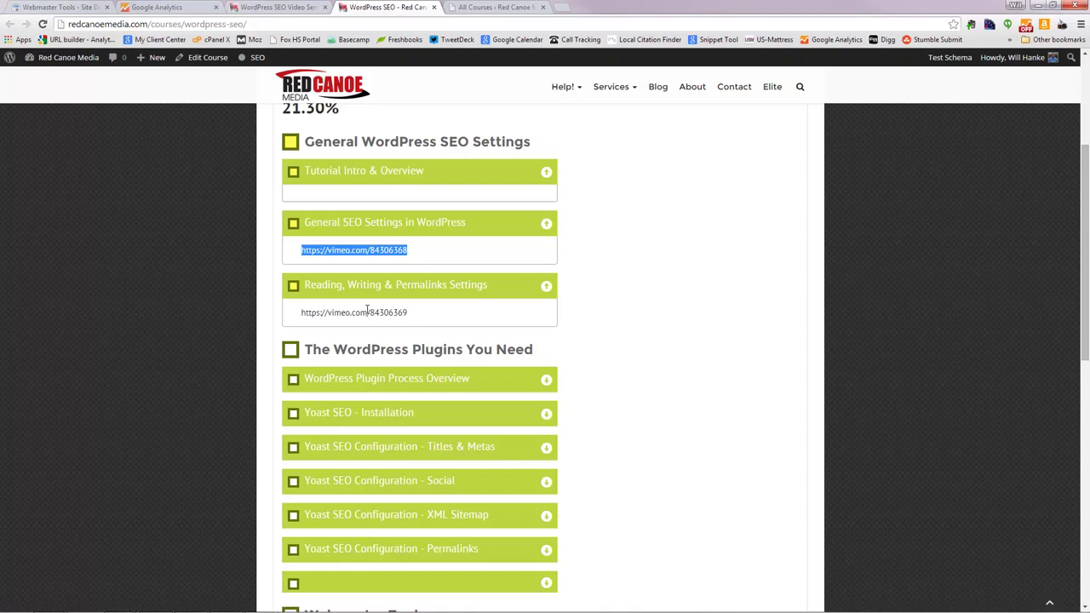
{"action": "scroll", "coordinate": [371, 310], "scroll_direction": "up", "scroll_amount": 3}
{"action": "scroll", "coordinate": [364, 314], "scroll_direction": "down", "scroll_amount": 1}
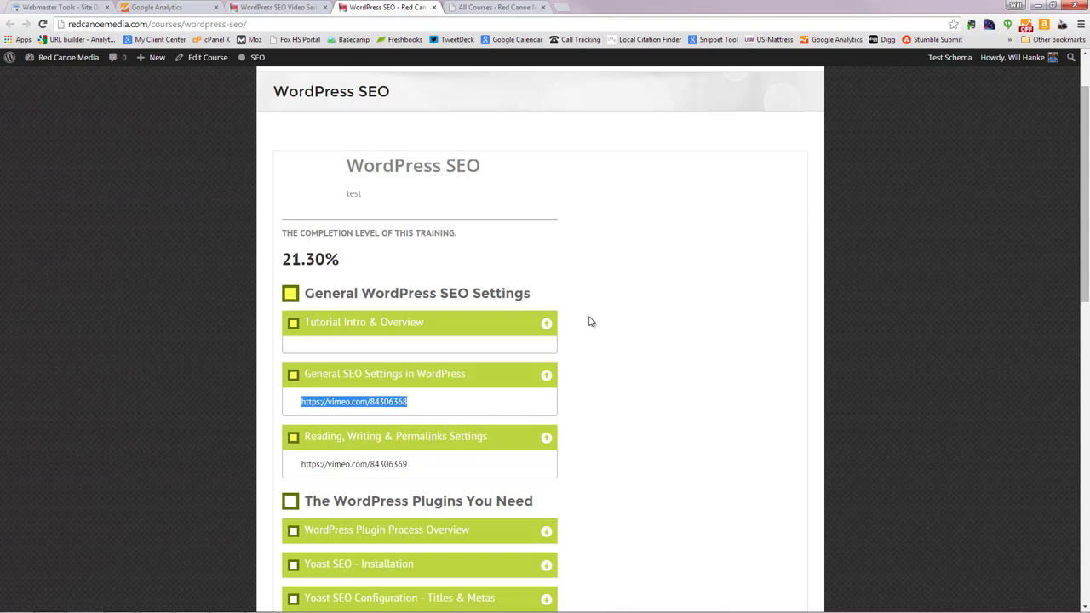
Step: Move from the course dashboard and progress tabs to the All Courses admin list
{"action": "left_click", "coordinate": [280, 11]}
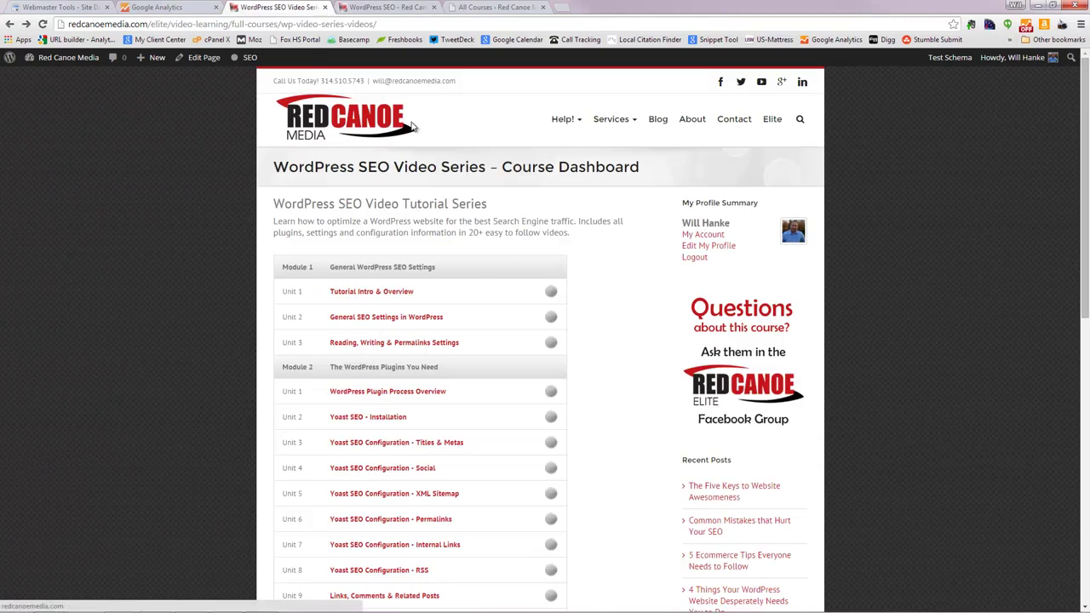
{"action": "left_click", "coordinate": [370, 10]}
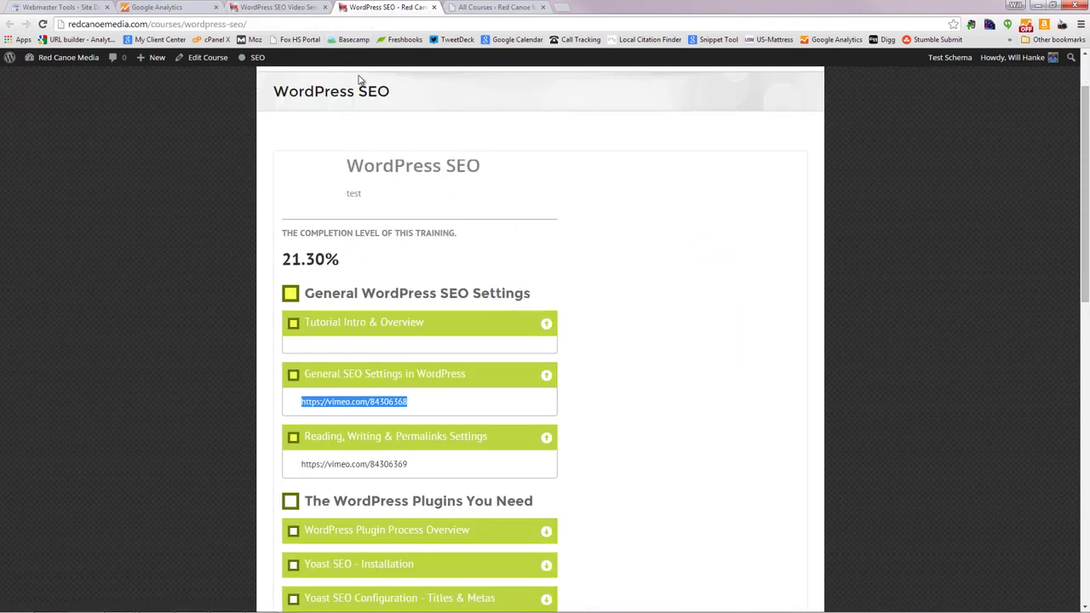
{"action": "left_click", "coordinate": [484, 8]}
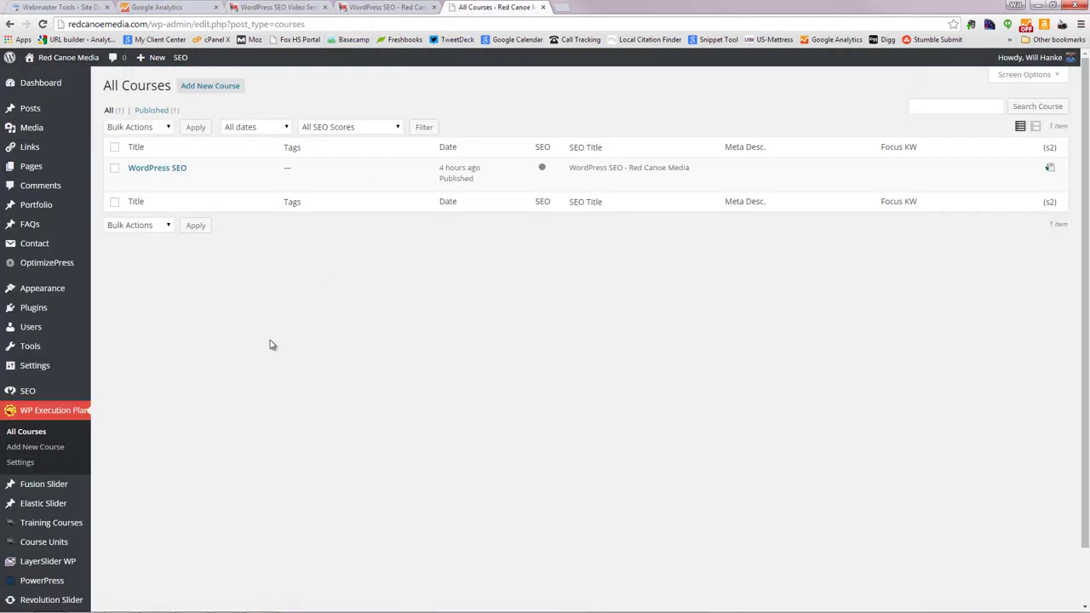
{"action": "scroll", "coordinate": [231, 361], "scroll_direction": "down", "scroll_amount": 2}
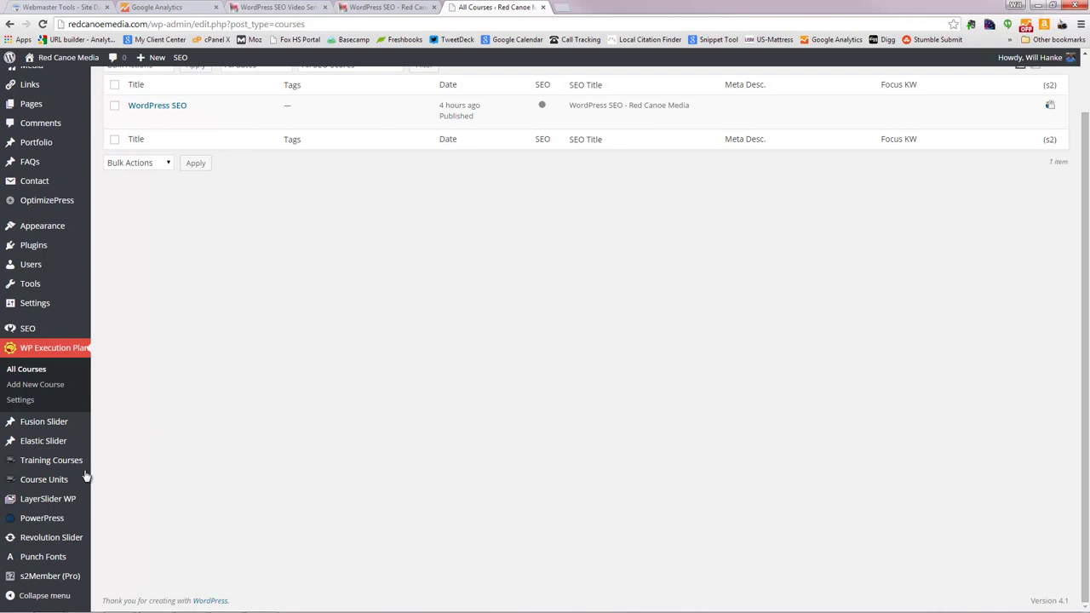
{"action": "mouse_move", "coordinate": [49, 462]}
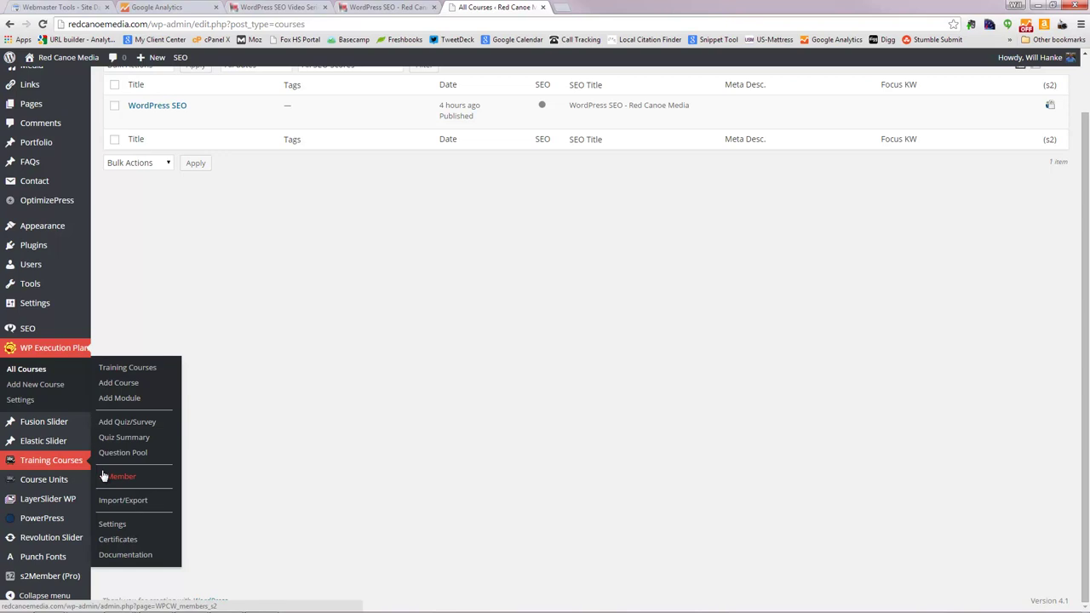
{"action": "mouse_move", "coordinate": [47, 485]}
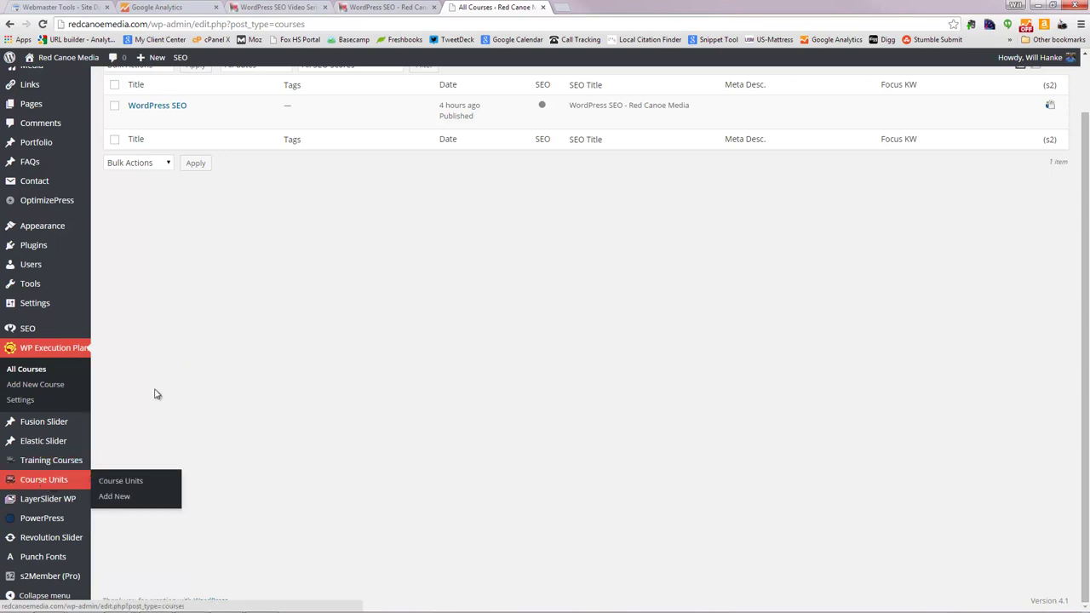
{"action": "left_click", "coordinate": [42, 352]}
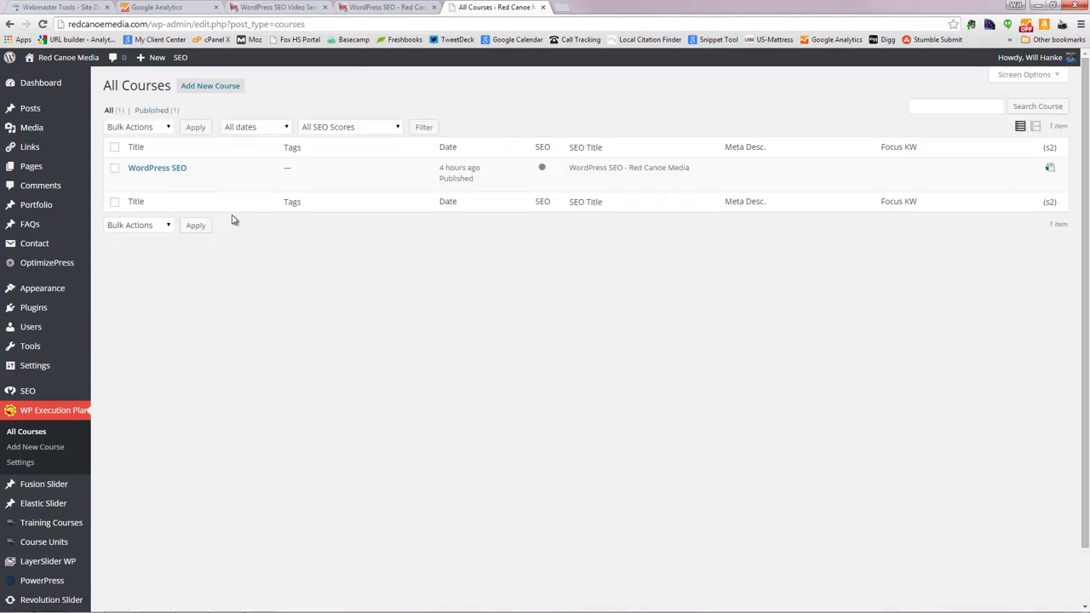
Step: Open the WordPress SEO course's Edit Course screen and go to Manage Course
{"action": "left_click", "coordinate": [151, 169]}
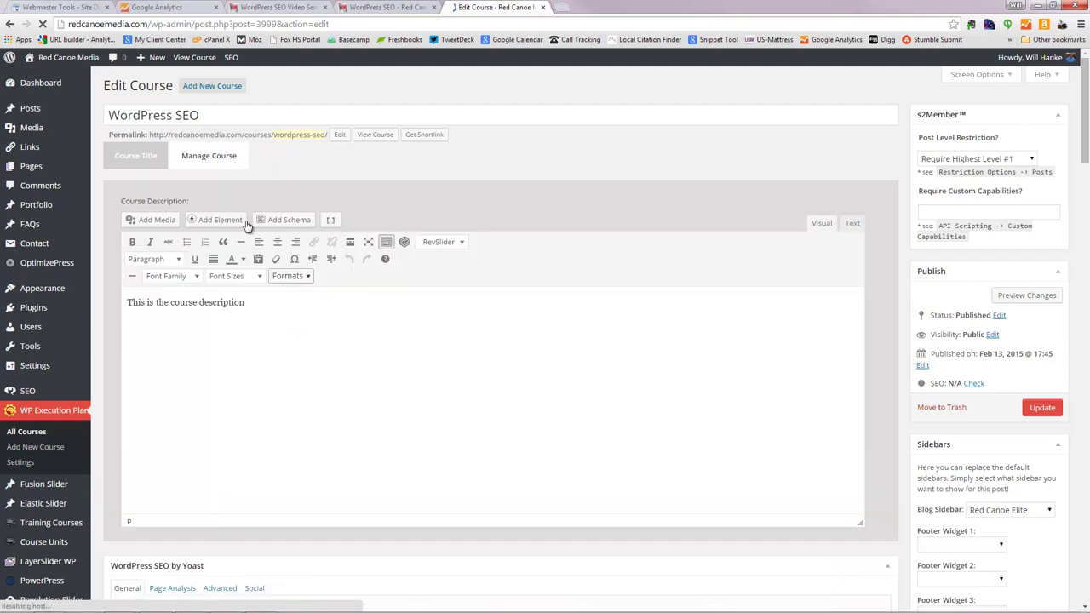
{"action": "left_click", "coordinate": [213, 157]}
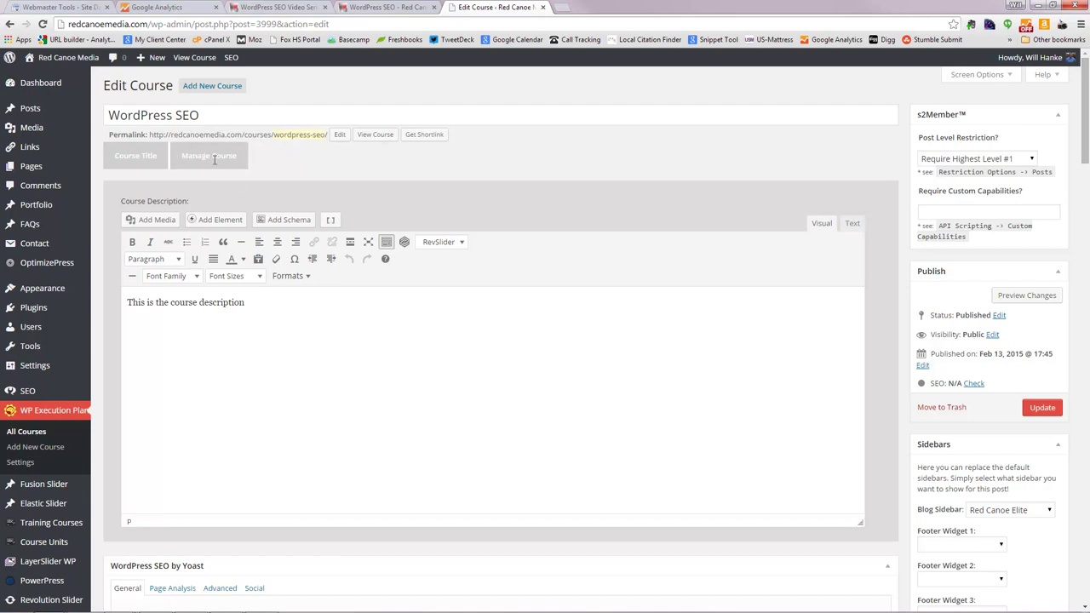
Step: Expand the General WordPress SEO Settings section and its General SEO Settings in WordPress lesson
{"action": "left_click", "coordinate": [214, 158]}
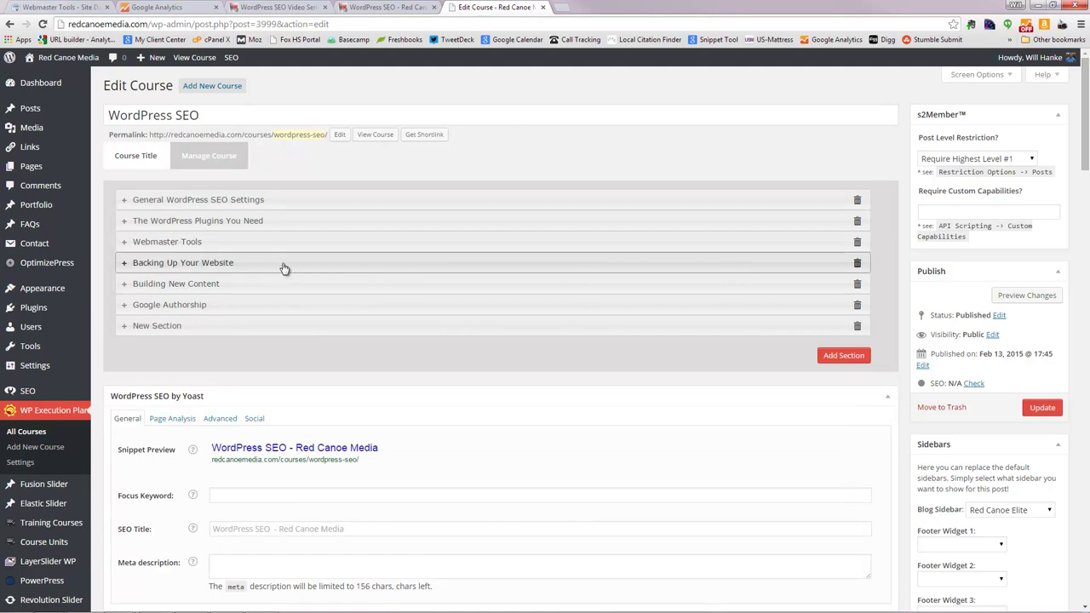
{"action": "left_click", "coordinate": [213, 199]}
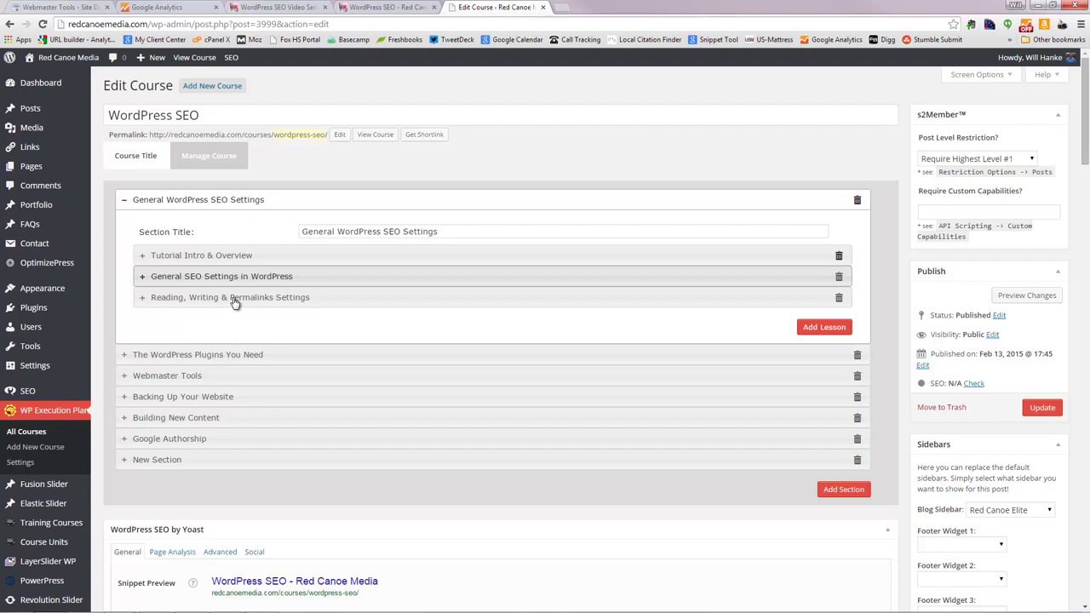
{"action": "left_click", "coordinate": [242, 257]}
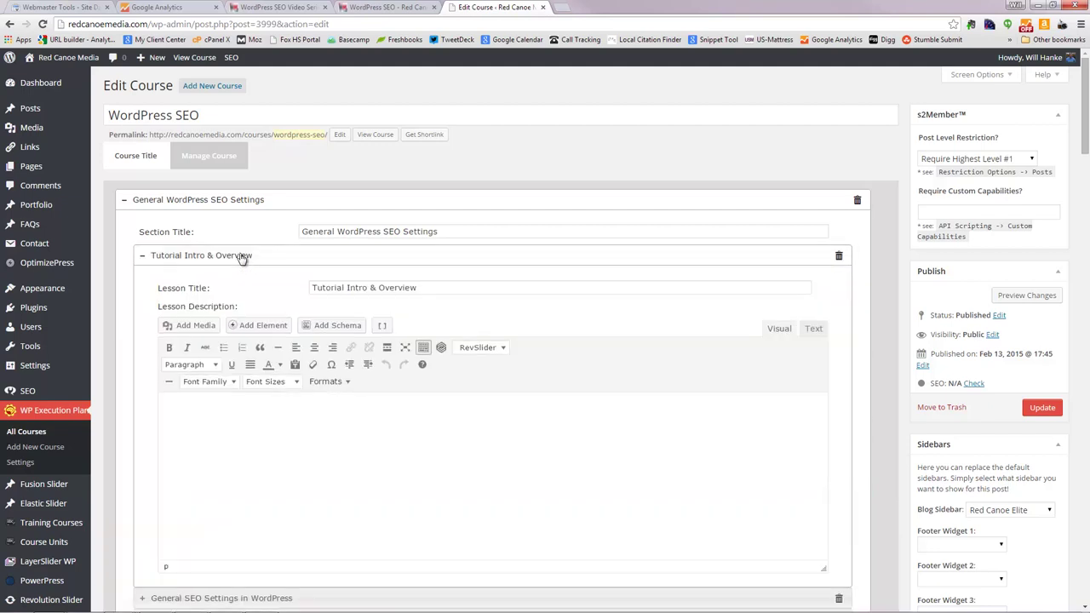
{"action": "left_click", "coordinate": [255, 259]}
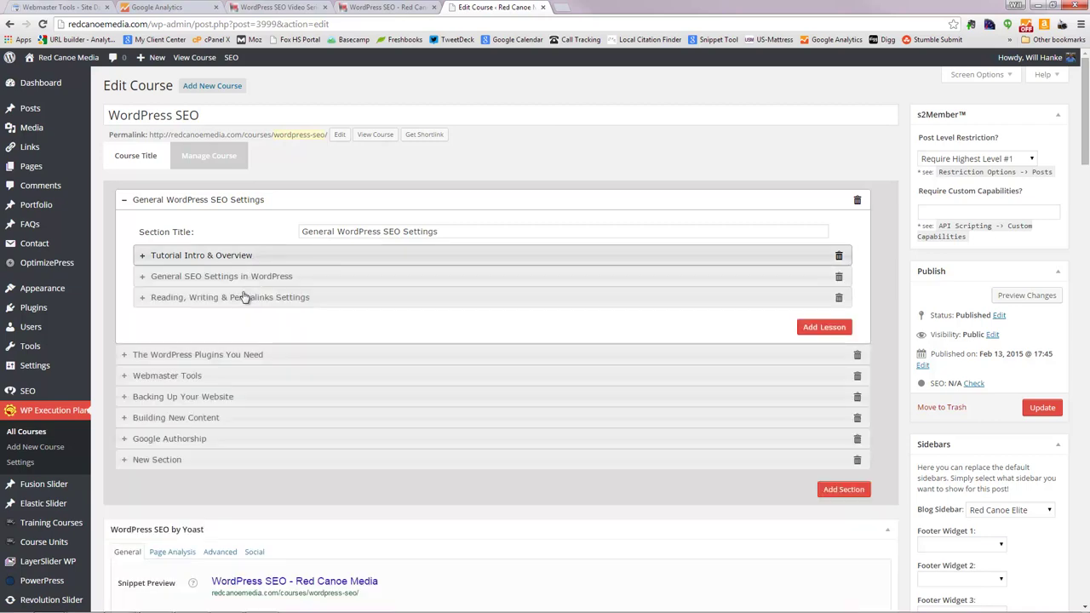
{"action": "left_click", "coordinate": [235, 281]}
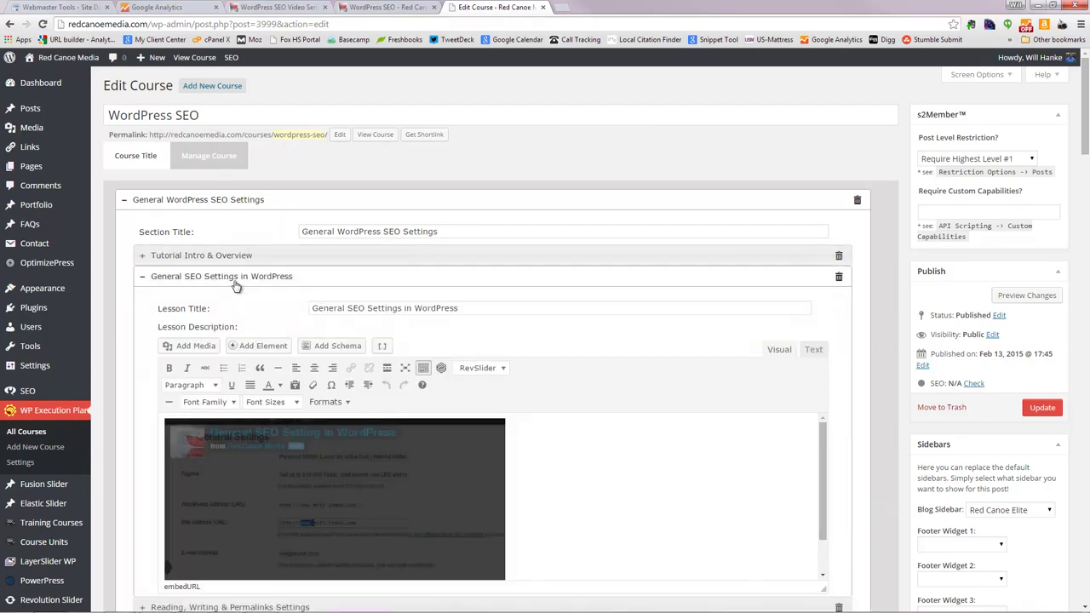
{"action": "scroll", "coordinate": [694, 306], "scroll_direction": "down", "scroll_amount": 1}
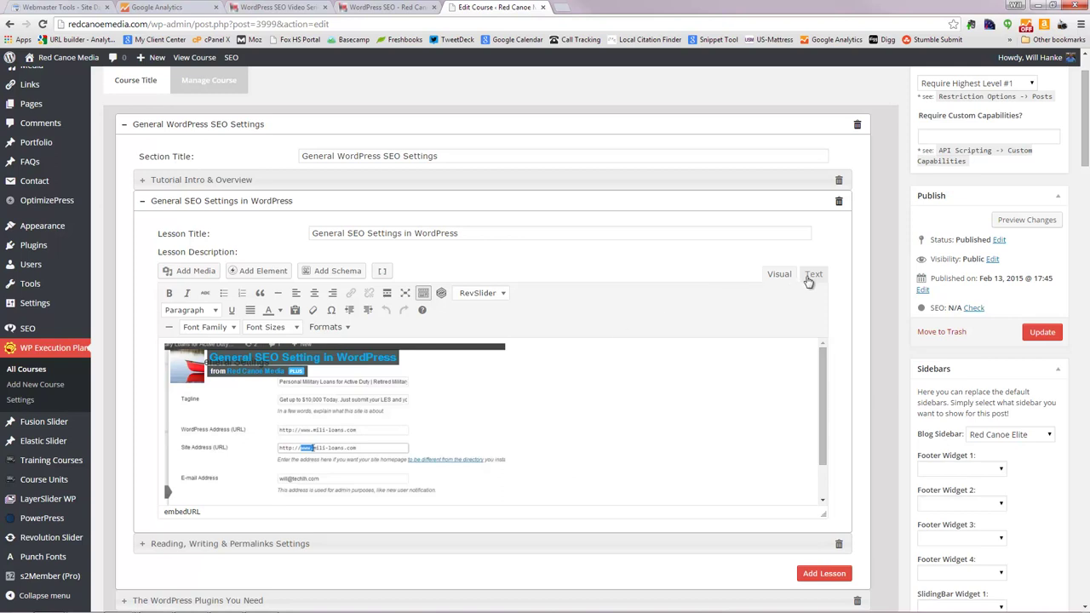
{"action": "left_click", "coordinate": [813, 275]}
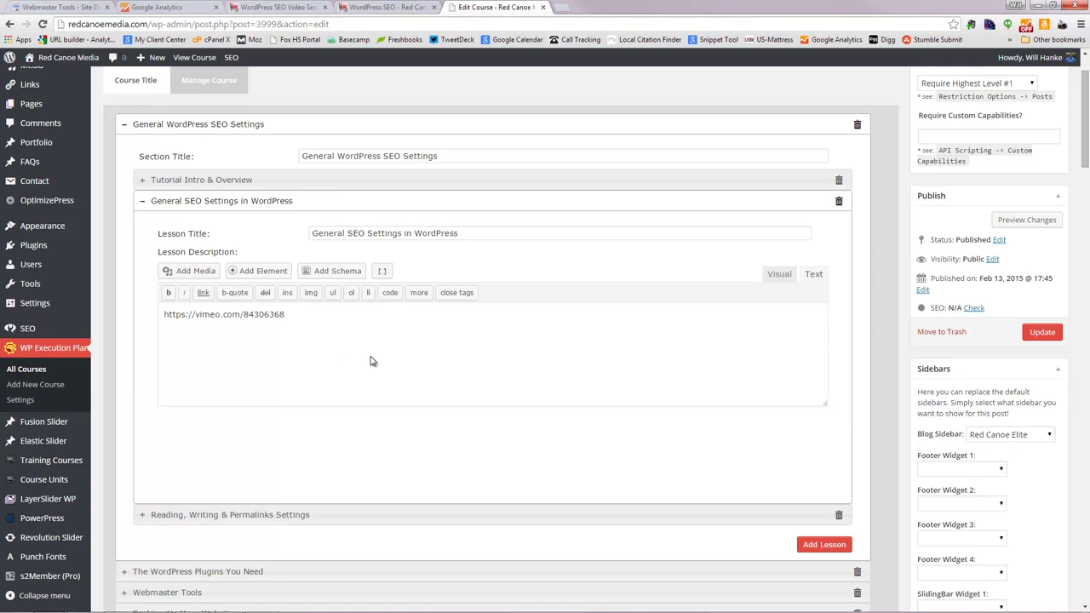
{"action": "scroll", "coordinate": [370, 361], "scroll_direction": "up", "scroll_amount": 1}
{"action": "scroll", "coordinate": [371, 361], "scroll_direction": "down", "scroll_amount": 3}
{"action": "scroll", "coordinate": [371, 356], "scroll_direction": "up", "scroll_amount": 1}
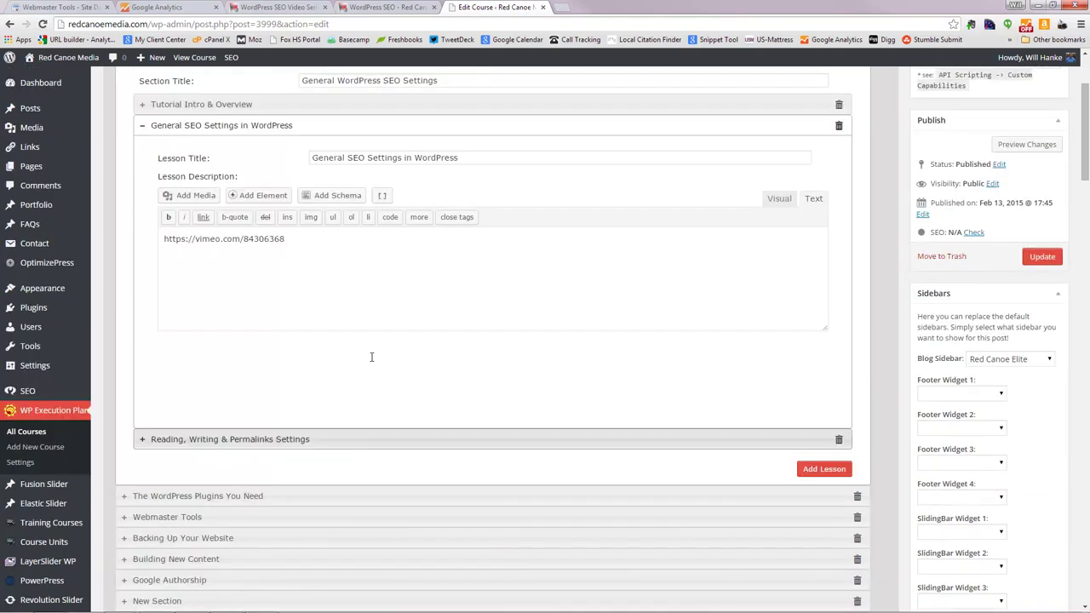
{"action": "scroll", "coordinate": [371, 357], "scroll_direction": "up", "scroll_amount": 1}
{"action": "scroll", "coordinate": [368, 357], "scroll_direction": "up", "scroll_amount": 1}
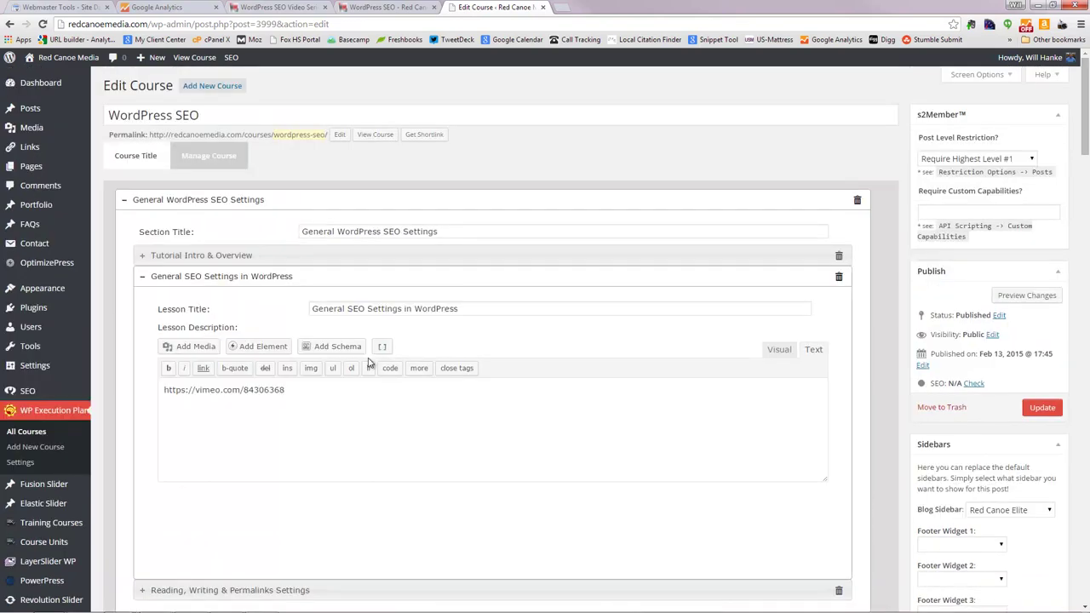
Step: Open WP Execution Plan Settings, glance at the published course page, and return
{"action": "left_click", "coordinate": [23, 465]}
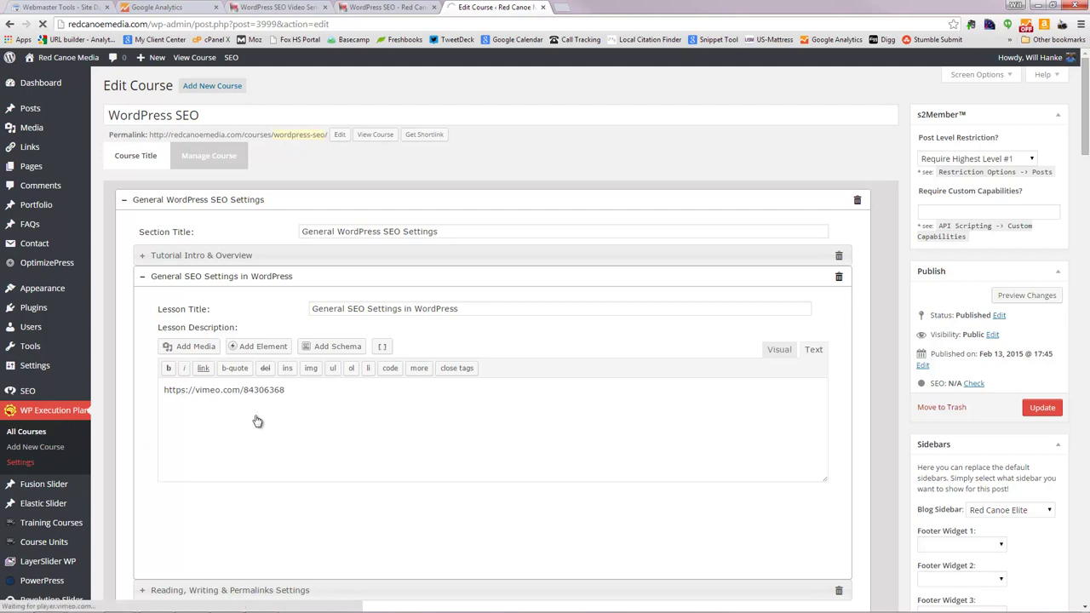
{"action": "left_click", "coordinate": [370, 6]}
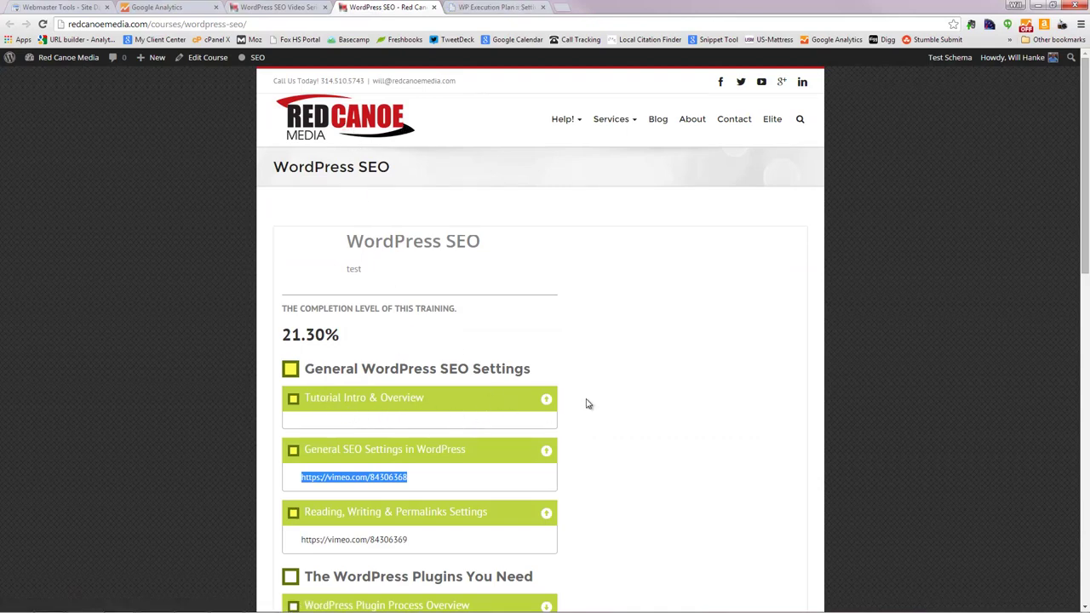
{"action": "left_click", "coordinate": [512, 7]}
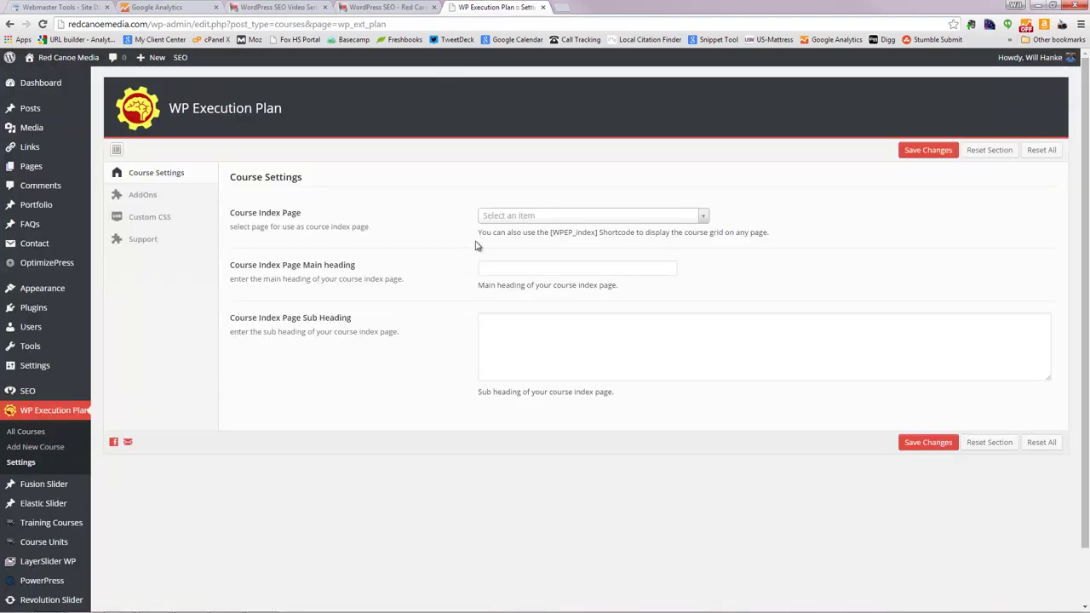
Step: Check the Course Index Page options without choosing one, then bring FileZilla forward
{"action": "left_click", "coordinate": [507, 223]}
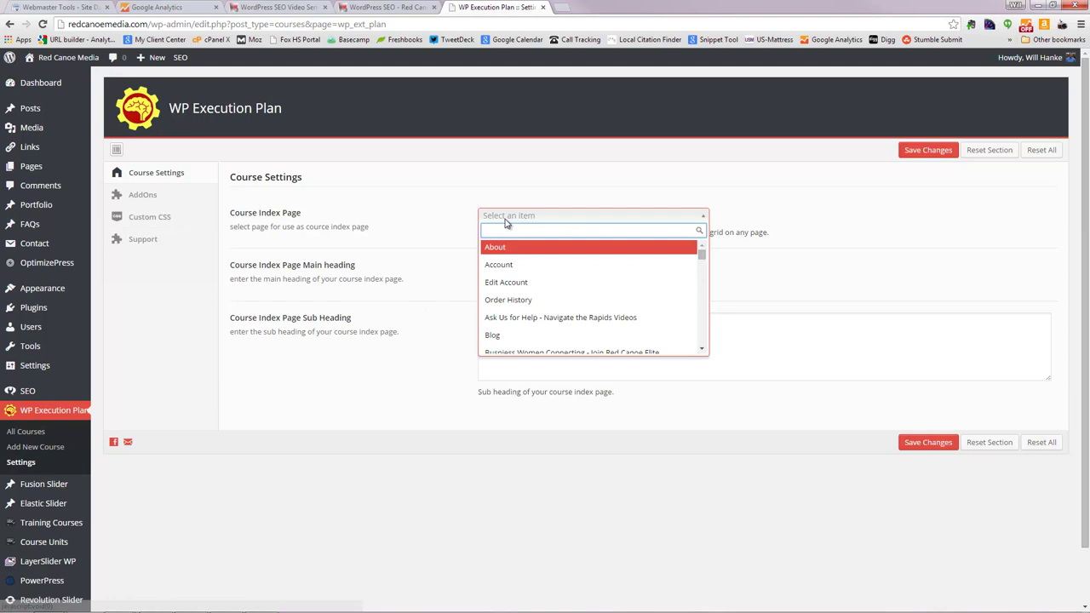
{"action": "left_click", "coordinate": [507, 223]}
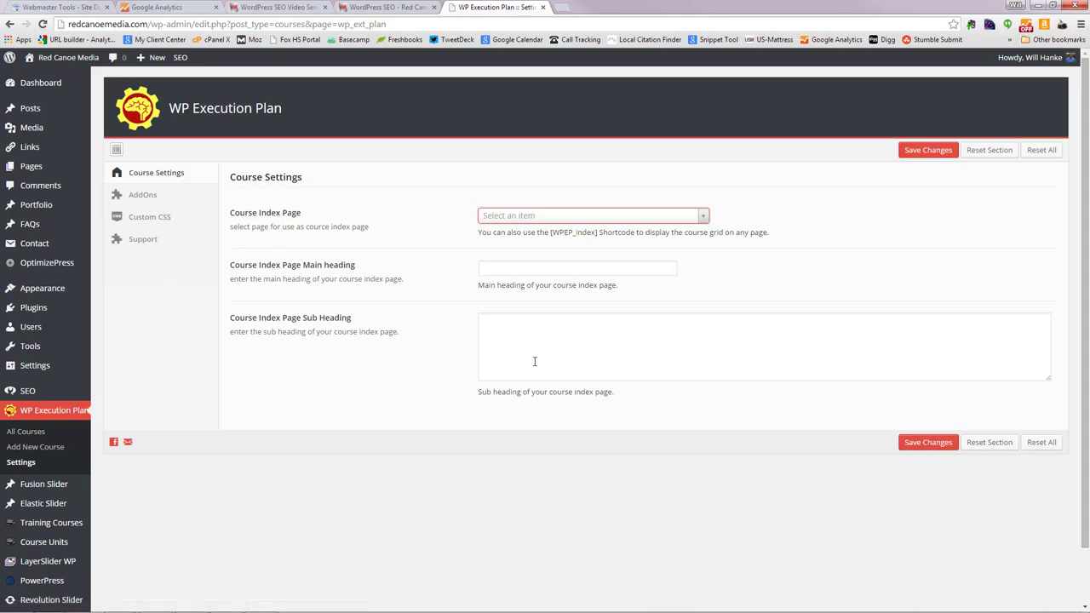
{"action": "mouse_move", "coordinate": [189, 604]}
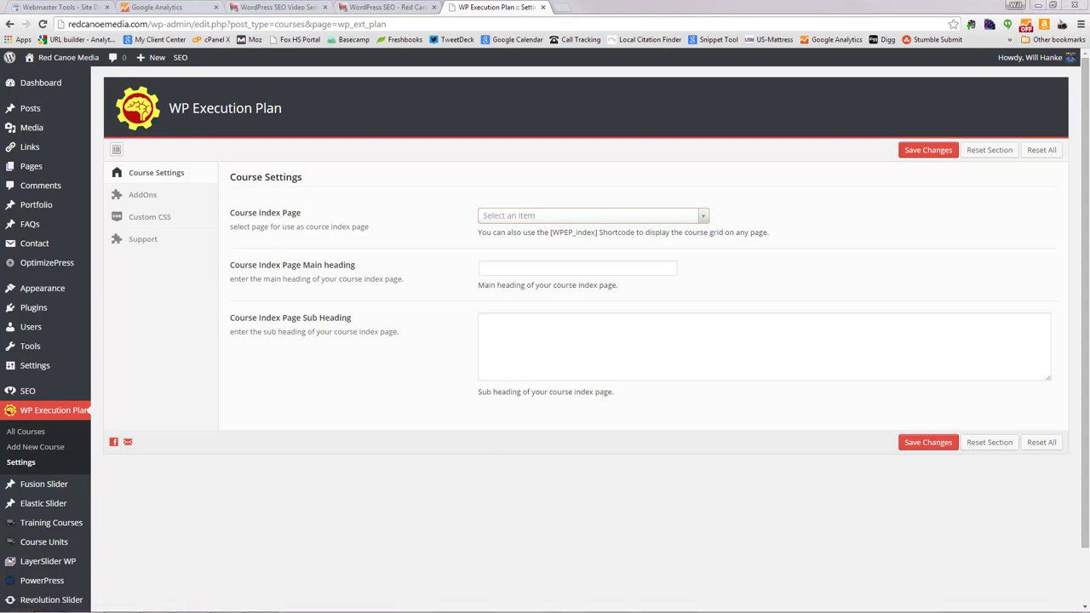
{"action": "key", "text": "alt+Tab"}
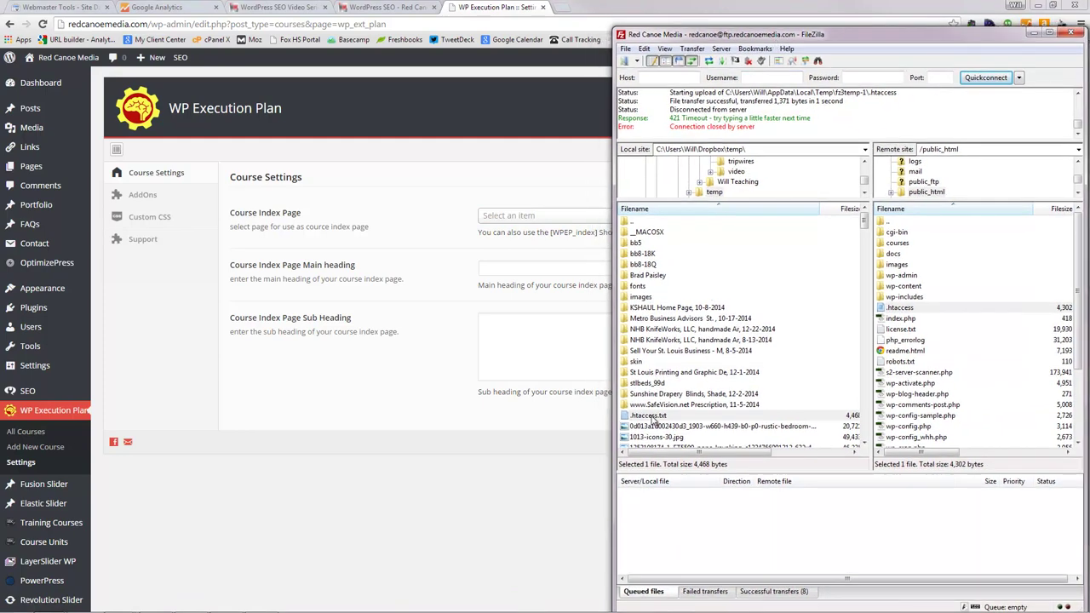
Step: Edit the local .htaccess.txt from FileZilla, minimize FileZilla, and maximize Notepad
{"action": "left_click", "coordinate": [653, 416]}
{"action": "right_click", "coordinate": [656, 416]}
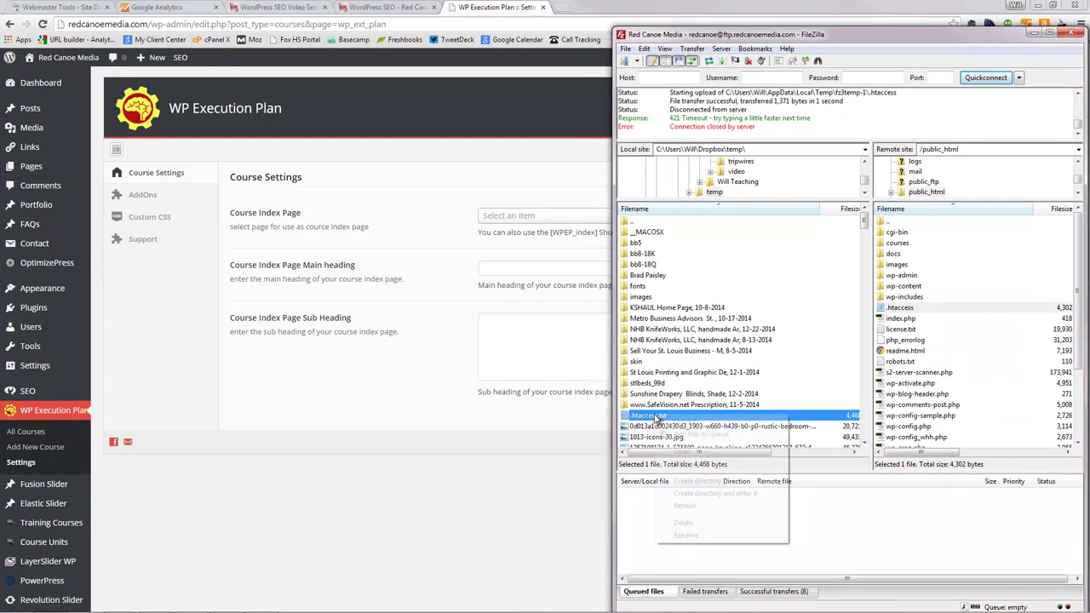
{"action": "left_click", "coordinate": [684, 466]}
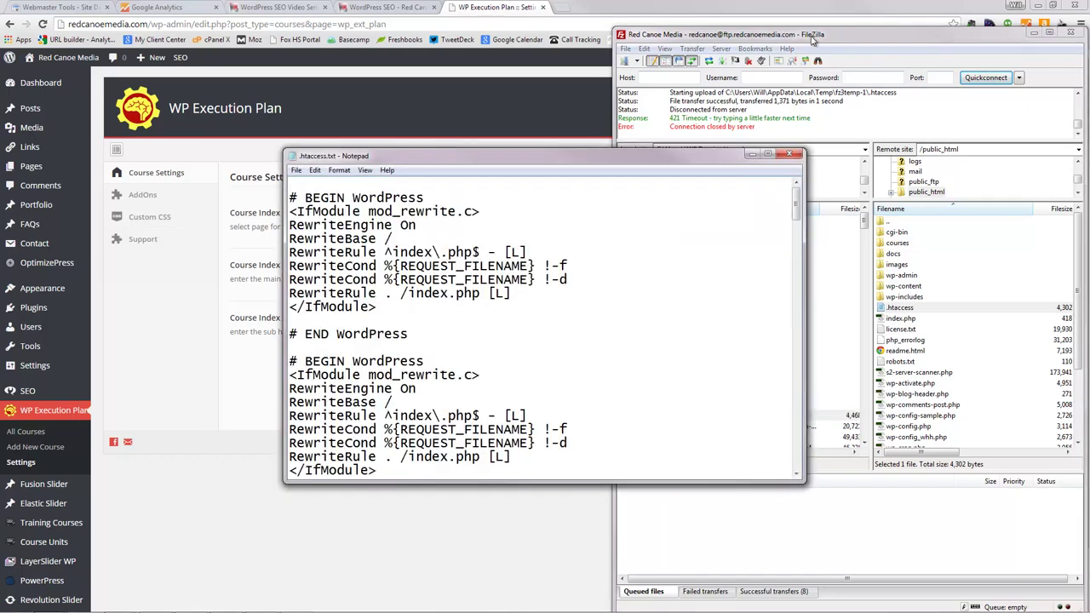
{"action": "left_click", "coordinate": [1034, 32]}
{"action": "left_click", "coordinate": [634, 162]}
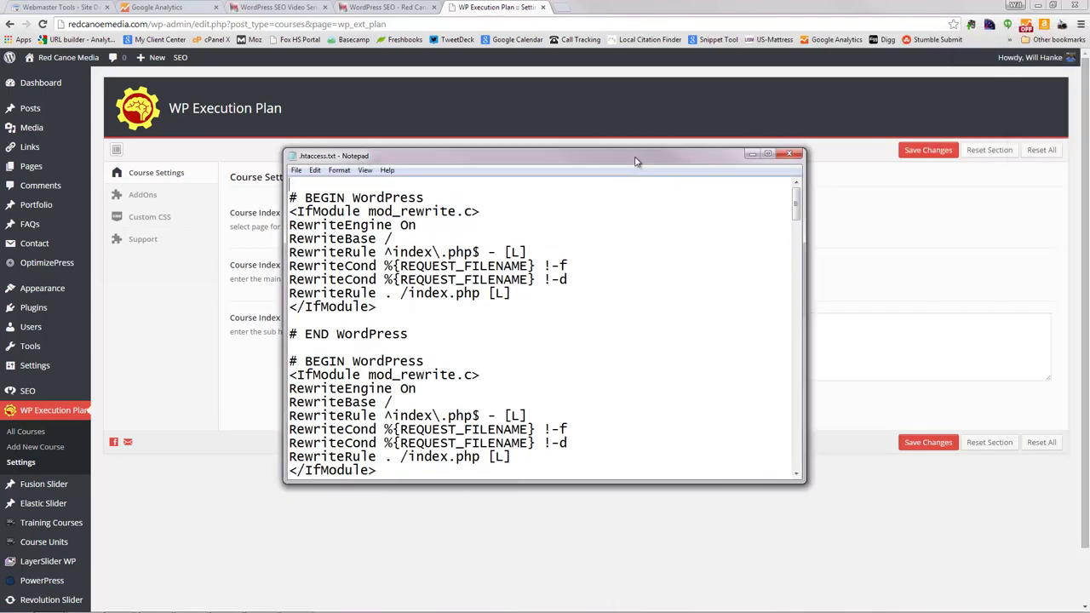
{"action": "double_click", "coordinate": [634, 162]}
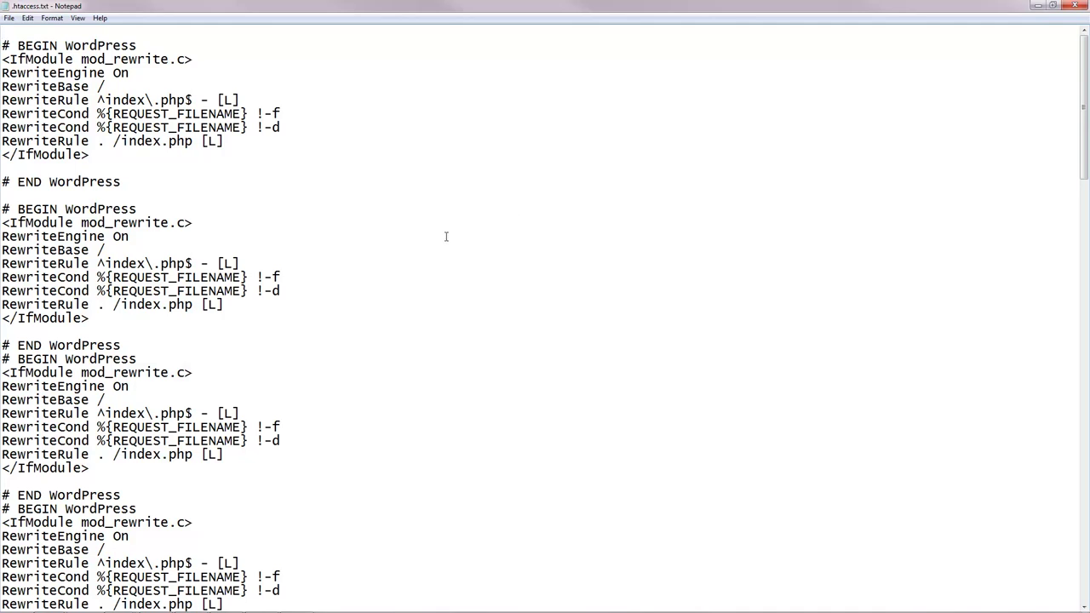
{"action": "scroll", "coordinate": [426, 249], "scroll_direction": "down", "scroll_amount": 4}
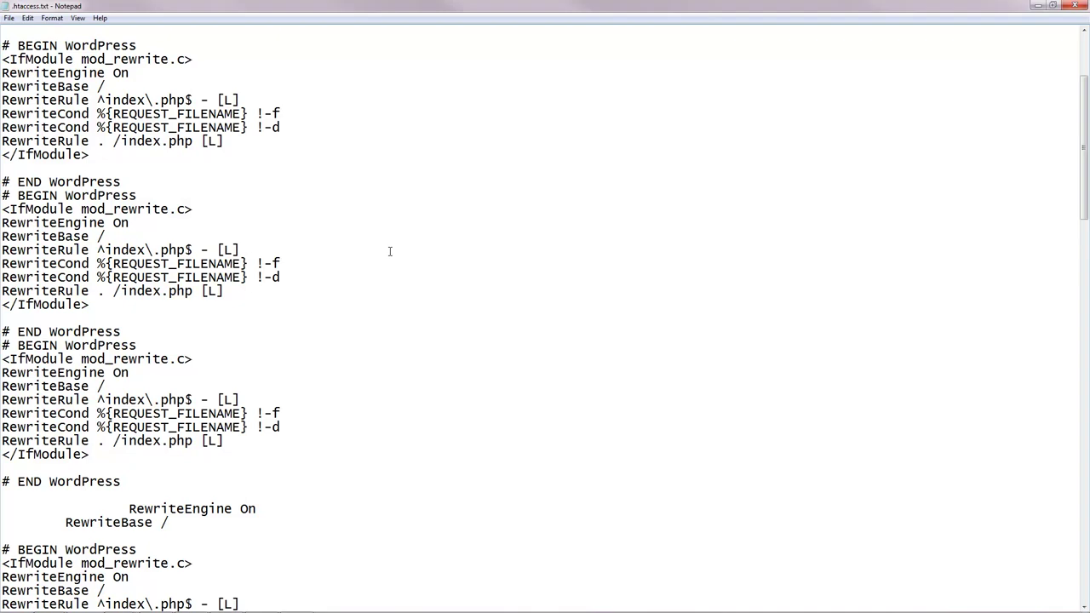
{"action": "scroll", "coordinate": [390, 251], "scroll_direction": "down", "scroll_amount": 9}
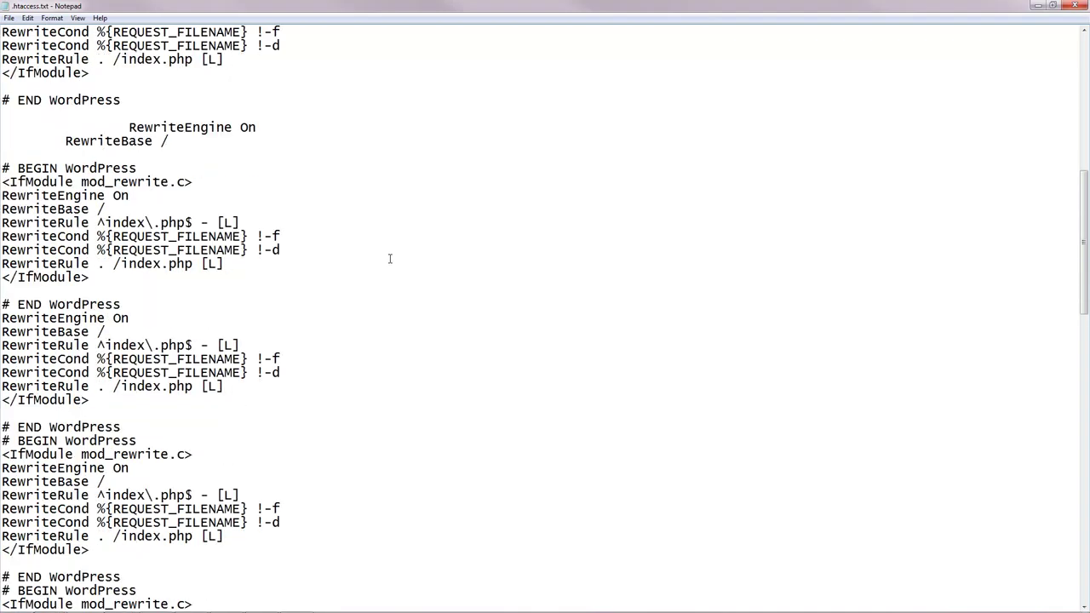
{"action": "scroll", "coordinate": [390, 259], "scroll_direction": "down", "scroll_amount": 13}
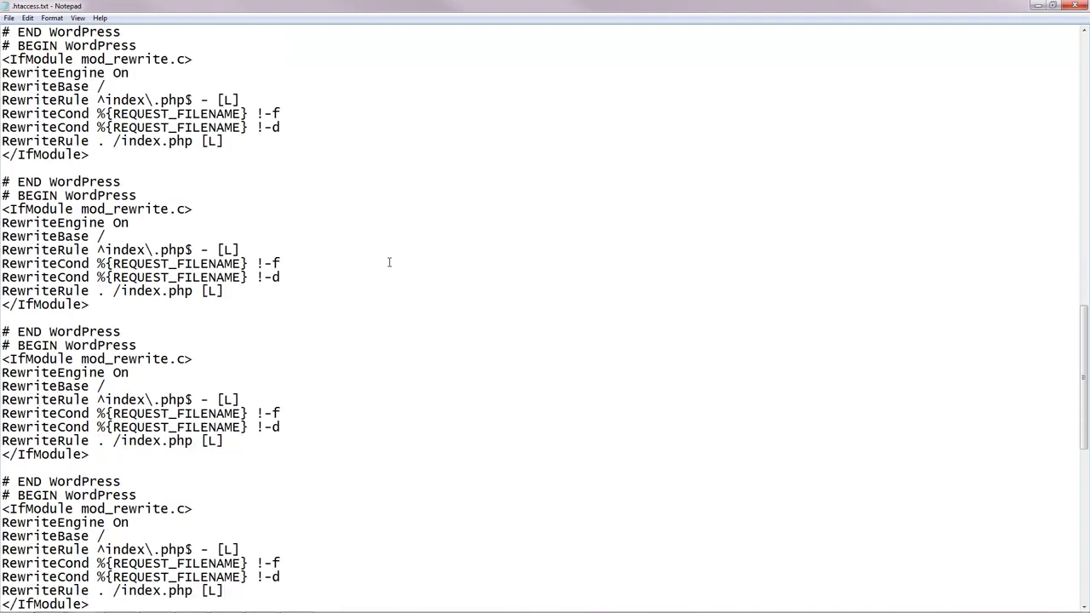
{"action": "scroll", "coordinate": [389, 262], "scroll_direction": "down", "scroll_amount": 10}
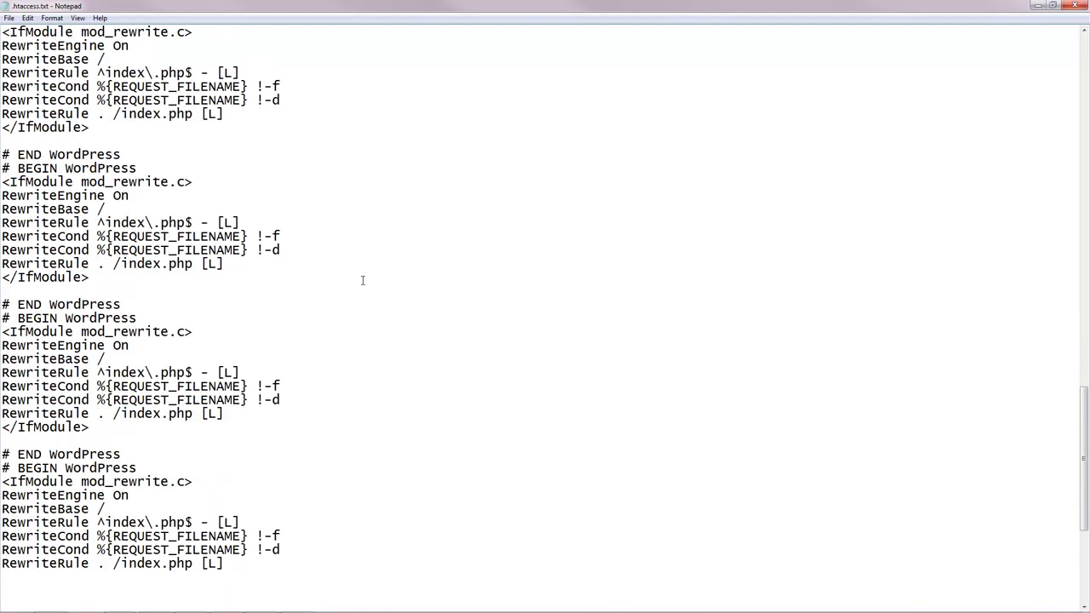
{"action": "scroll", "coordinate": [362, 280], "scroll_direction": "down", "scroll_amount": 5}
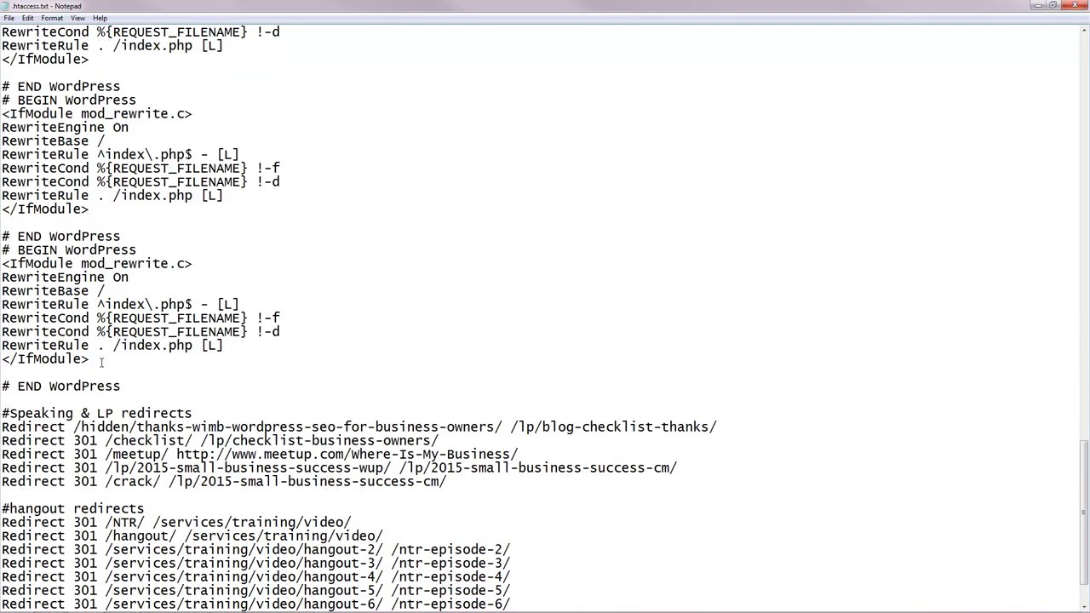
{"action": "left_click_drag", "start_coordinate": [121, 388], "coordinate": [1, 249]}
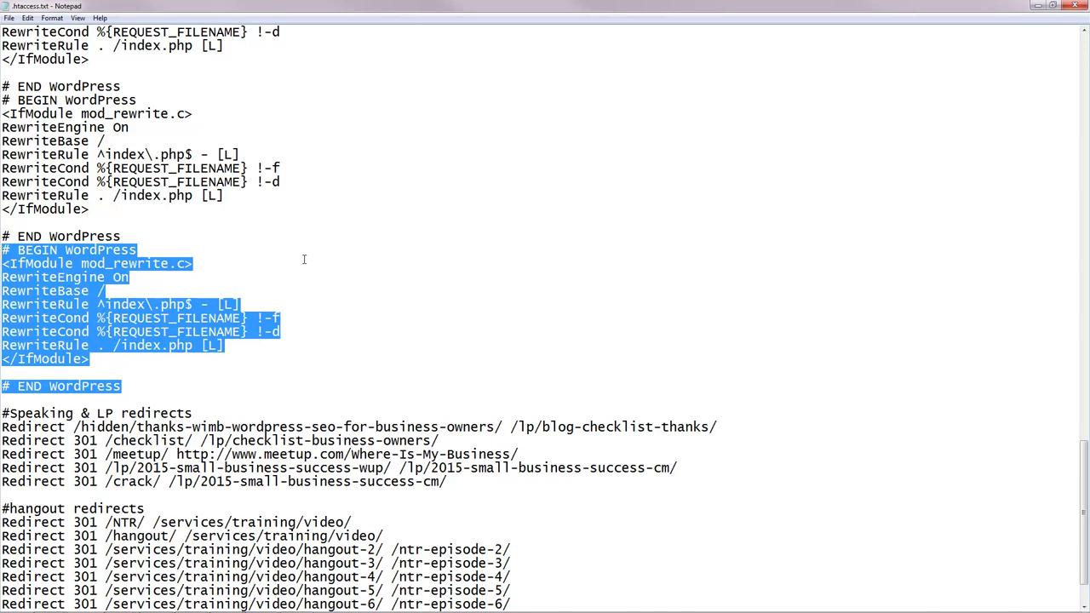
{"action": "scroll", "coordinate": [296, 263], "scroll_direction": "up", "scroll_amount": 1}
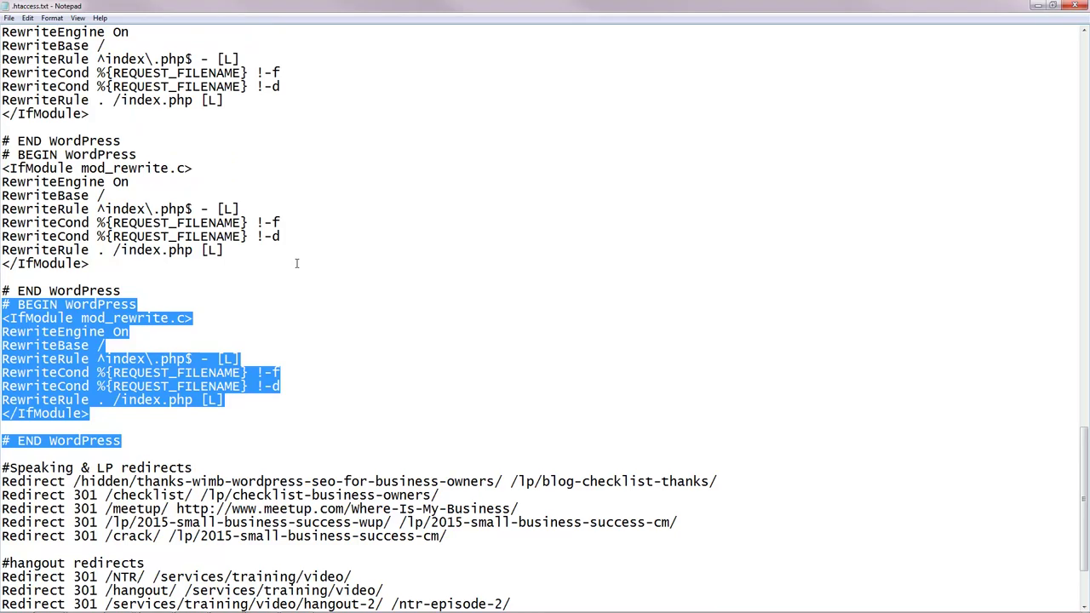
{"action": "scroll", "coordinate": [307, 277], "scroll_direction": "down", "scroll_amount": 2}
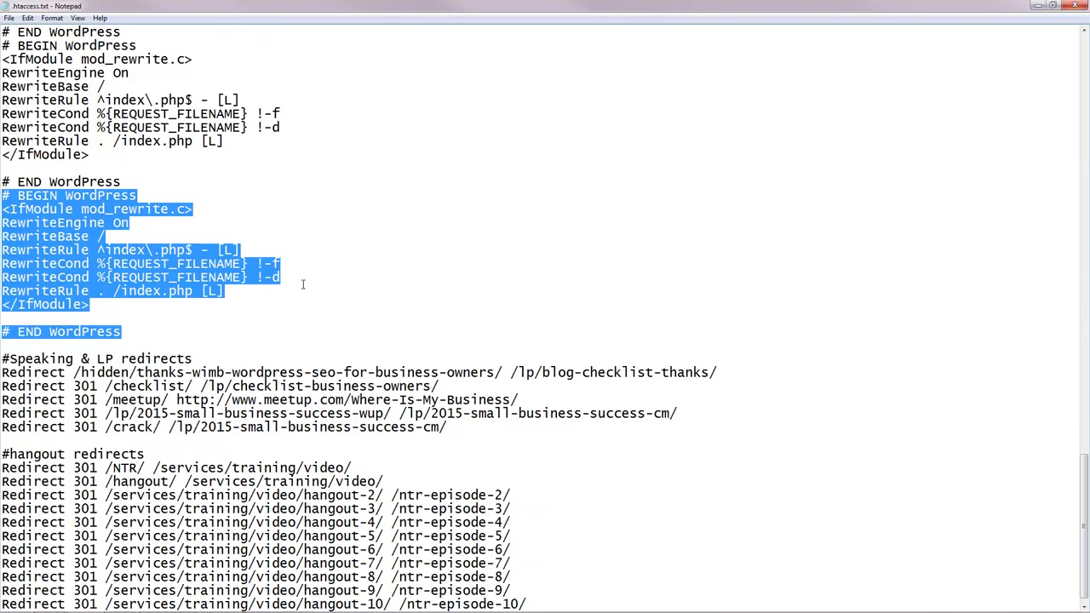
{"action": "scroll", "coordinate": [302, 284], "scroll_direction": "up", "scroll_amount": 15}
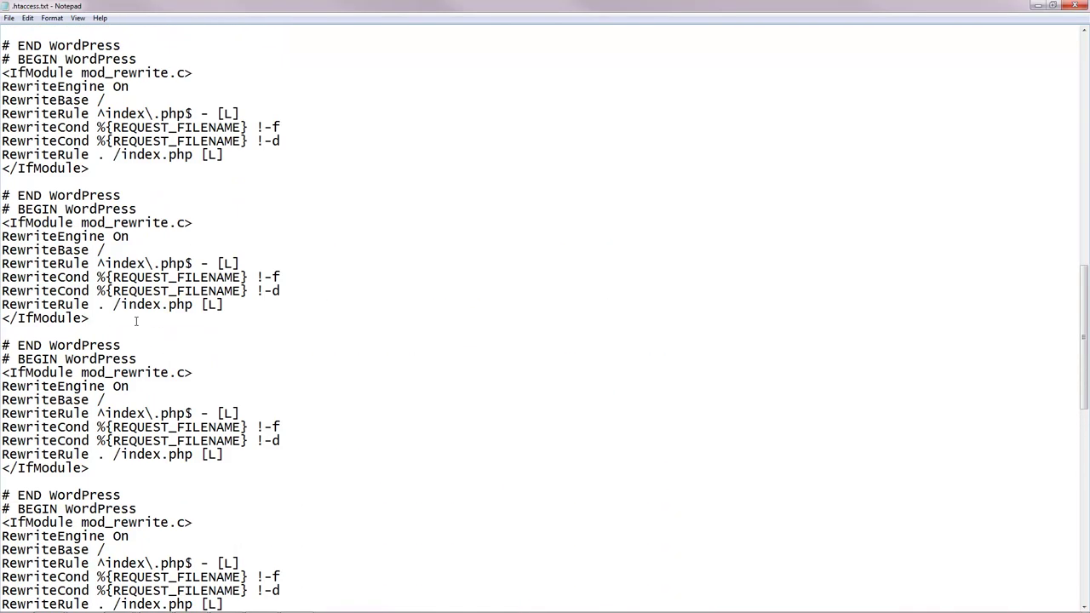
{"action": "scroll", "coordinate": [135, 320], "scroll_direction": "up", "scroll_amount": 15}
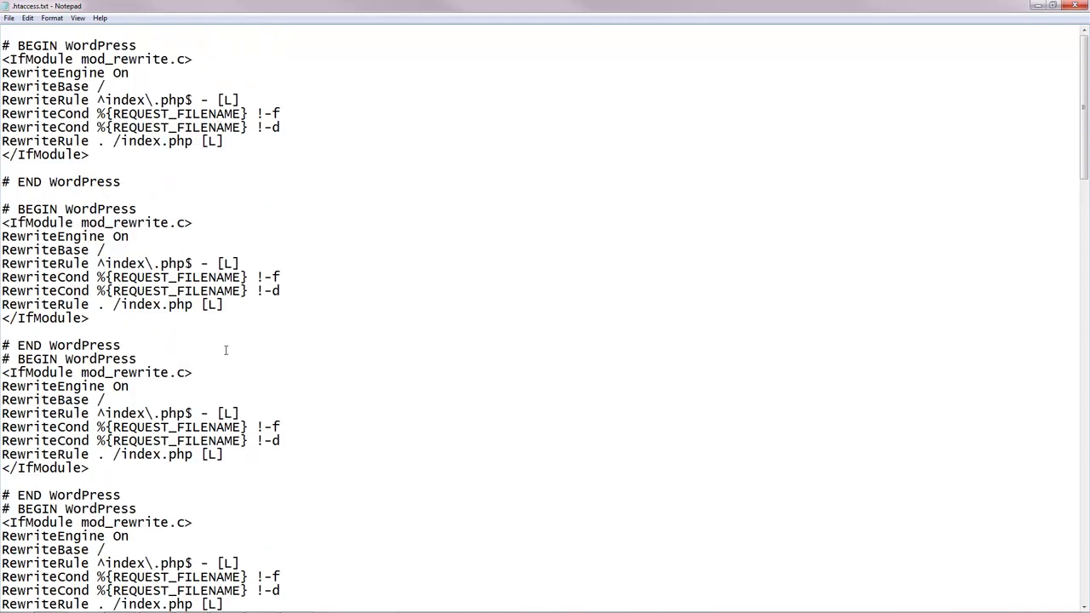
Step: Close Notepad and return to the WordPress SEO course page at 21.30% completion
{"action": "left_click", "coordinate": [1075, 5]}
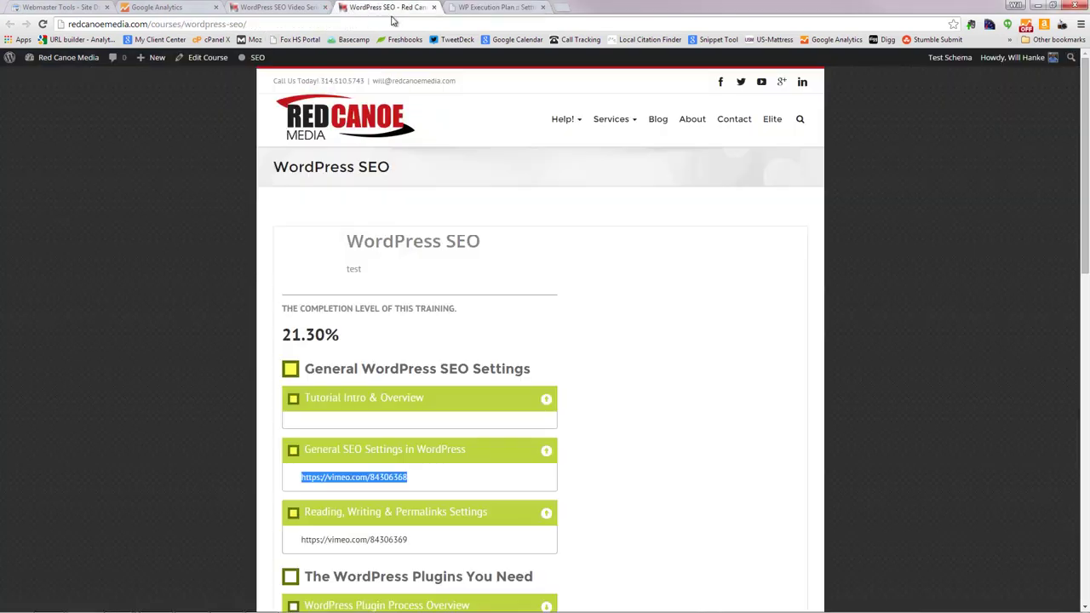
{"action": "left_click", "coordinate": [388, 7]}
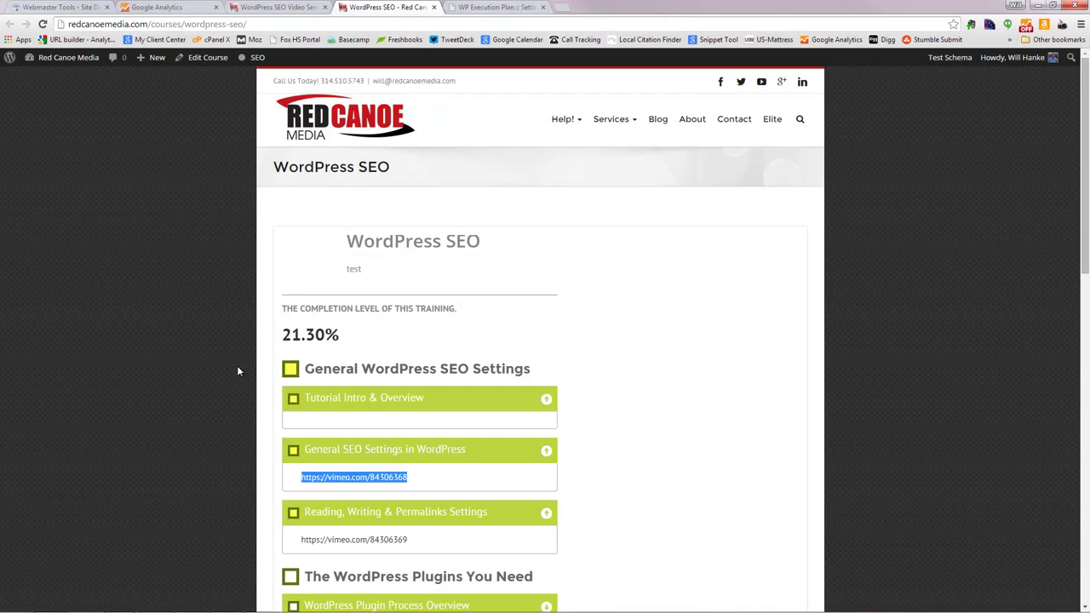